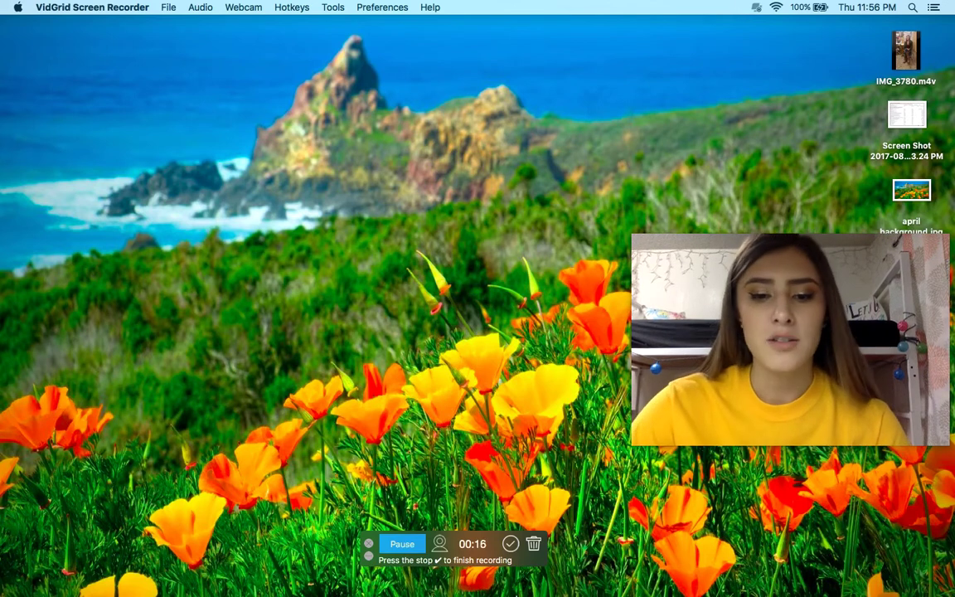
Open Microsoft Excel and create a new blank workbook
mouse_move(406, 593)
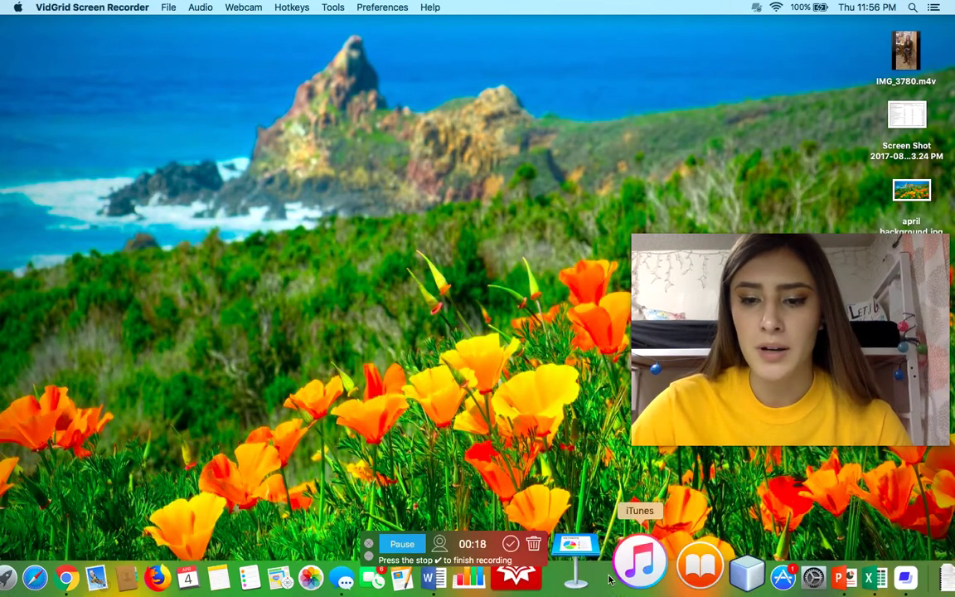
left_click(806, 576)
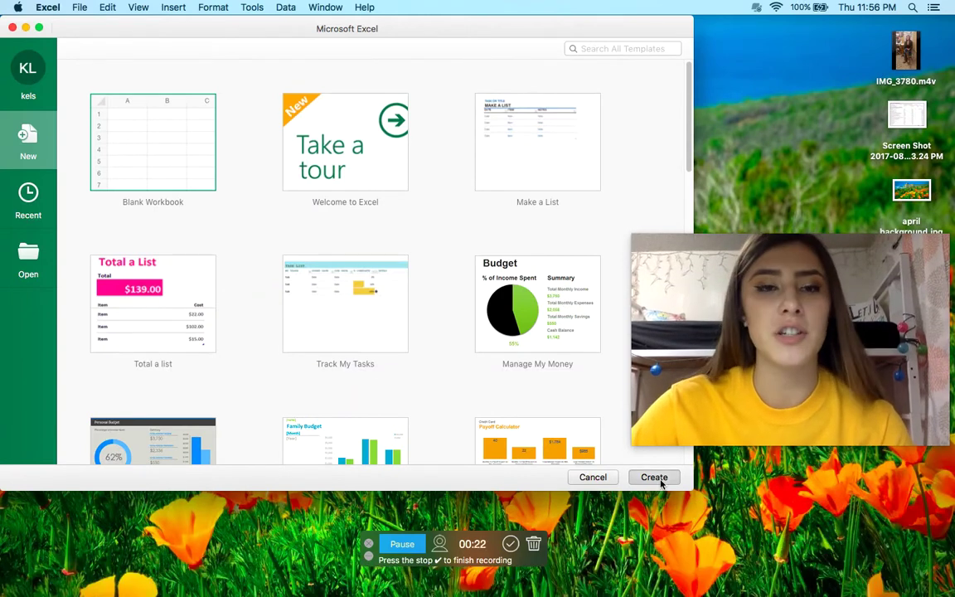
left_click(654, 477)
left_click_drag(679, 329, 664, 451)
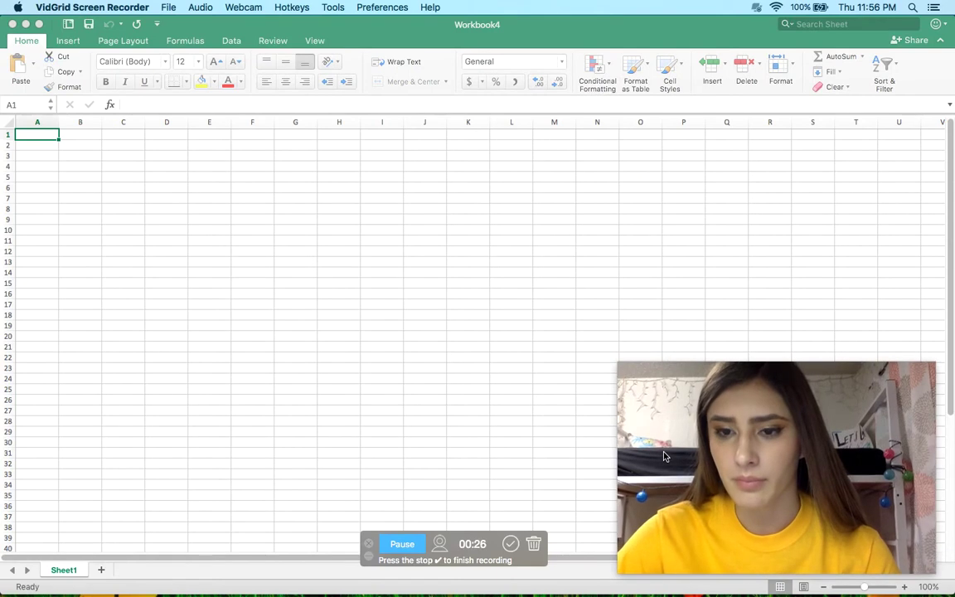
left_click(114, 272)
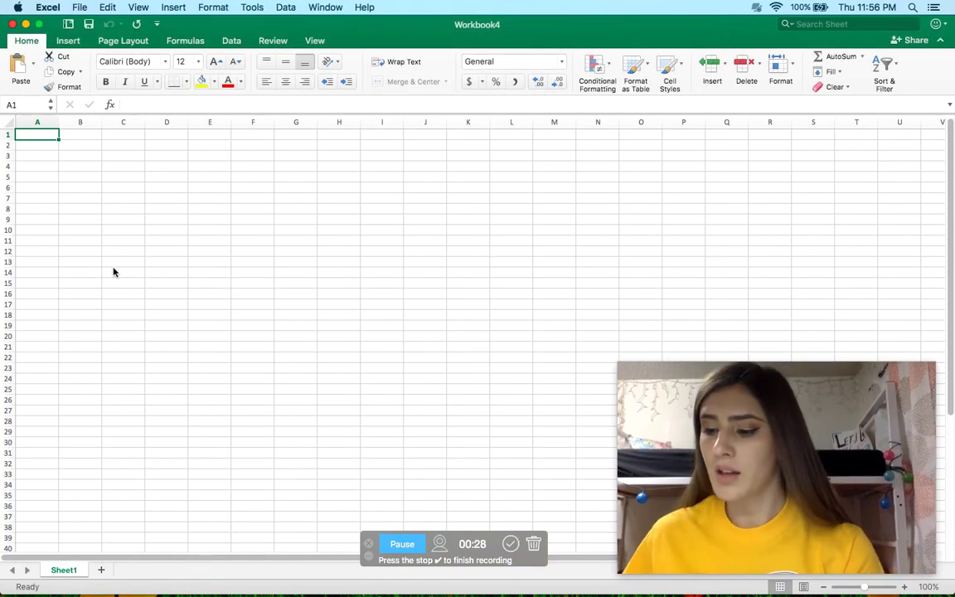
Enter "f(x) = x^3 -x-1" in cell L1 at font size 18 and select cell L5
left_click(497, 133)
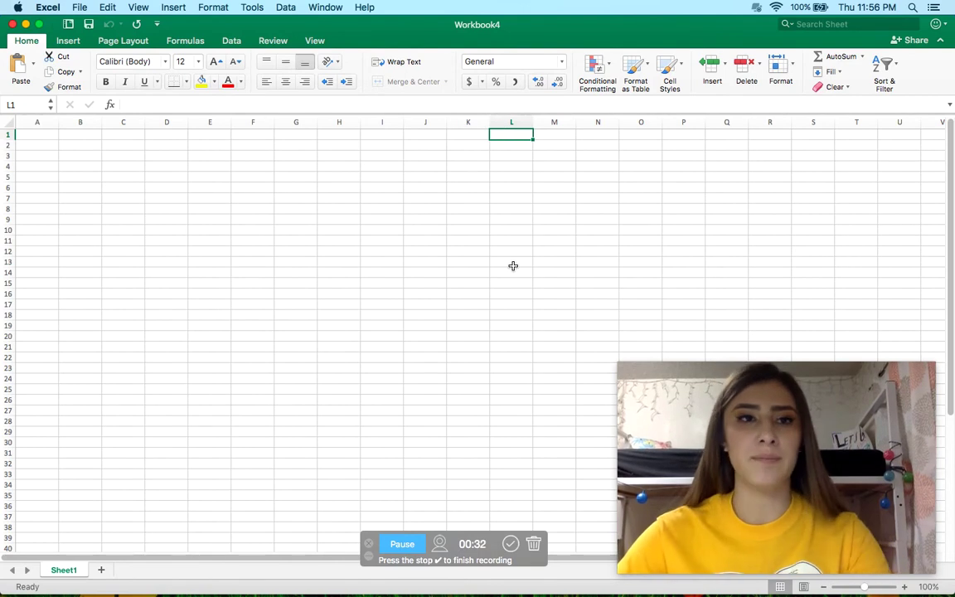
left_click(198, 61)
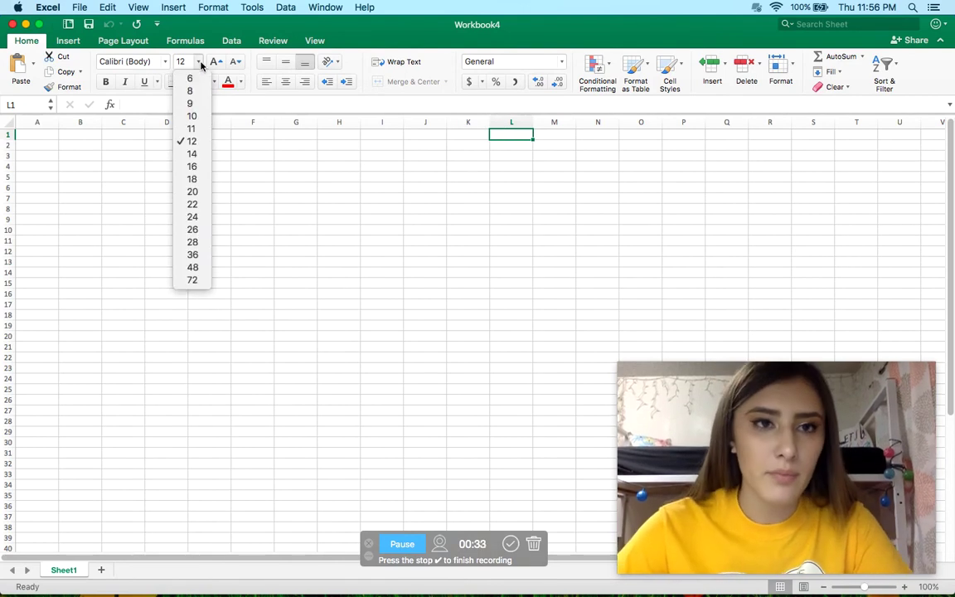
left_click(197, 179)
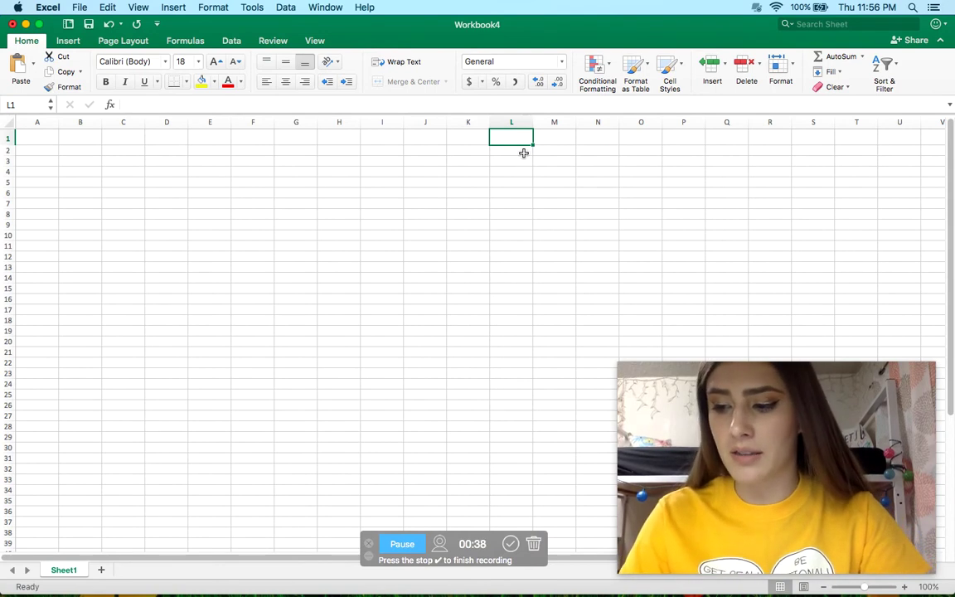
type("f(")
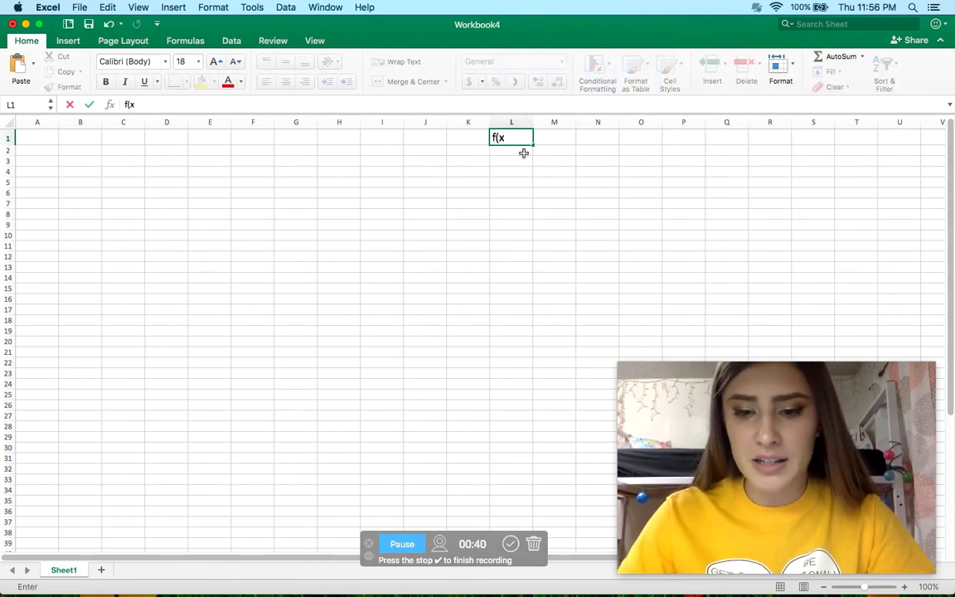
type("x)")
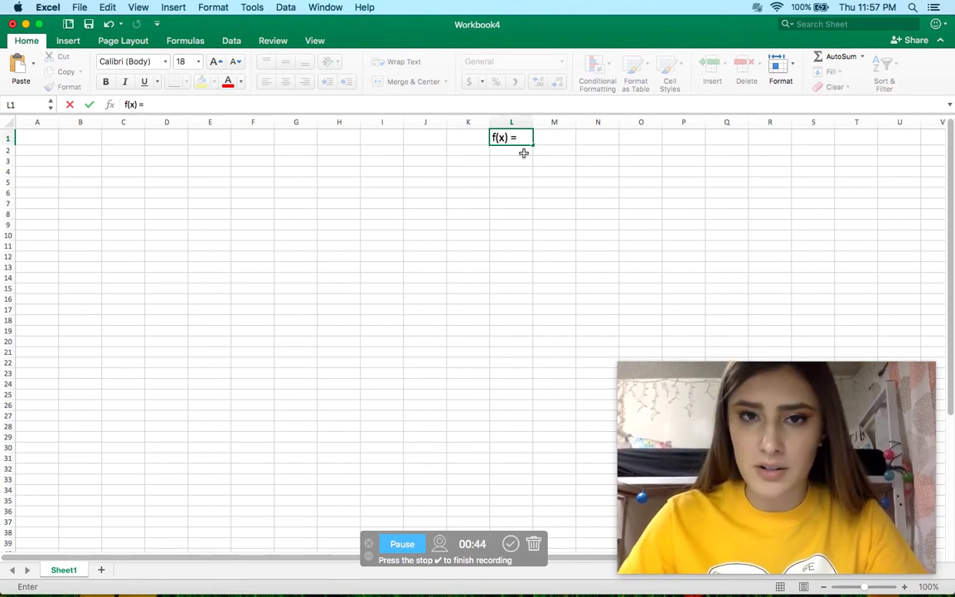
type(" = x")
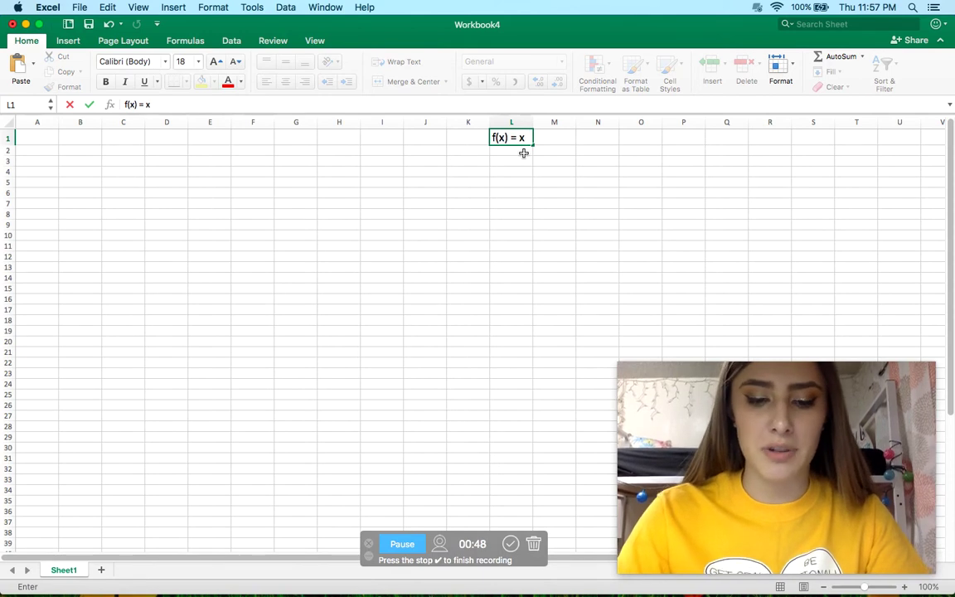
type("^")
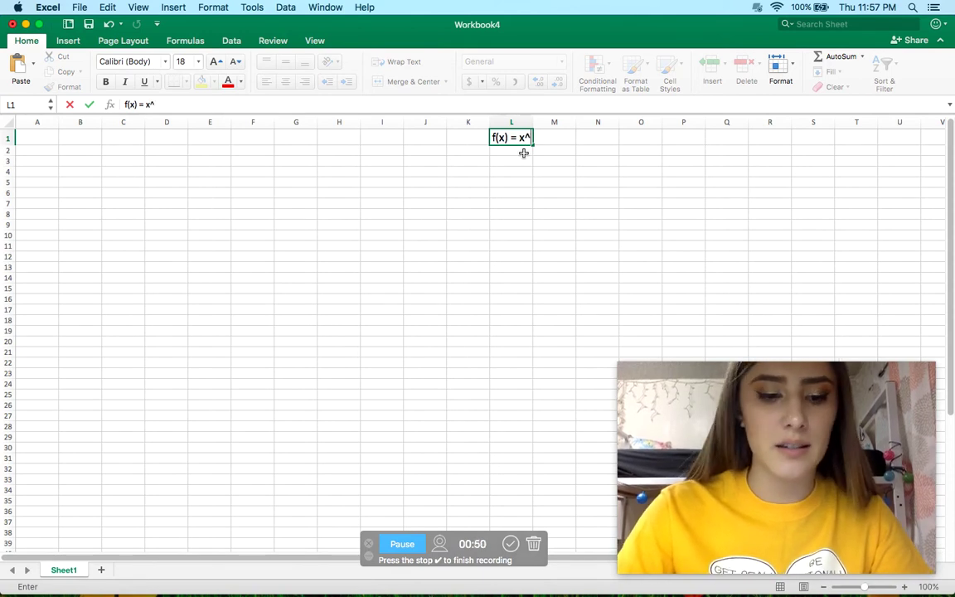
type("3")
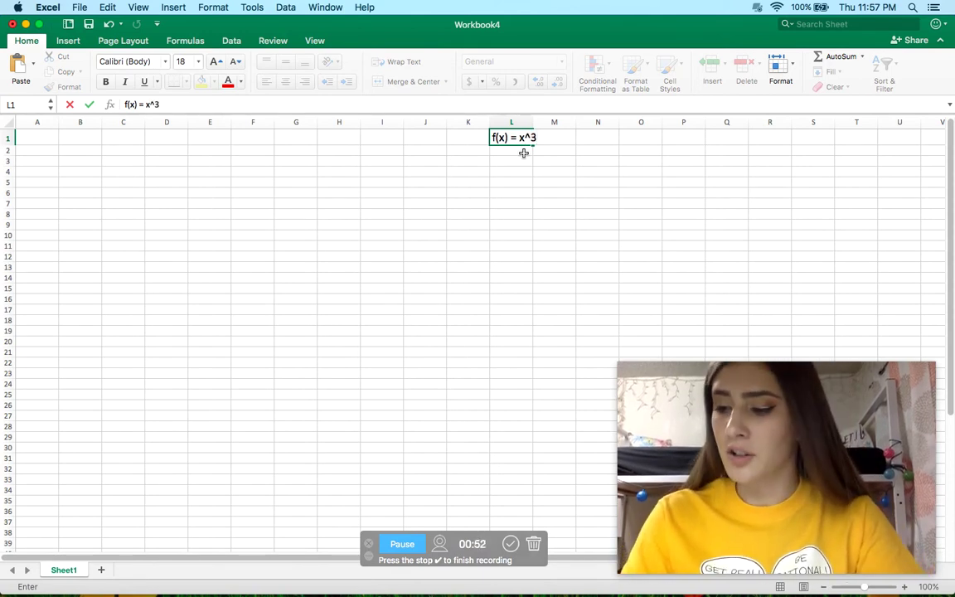
type(" -x")
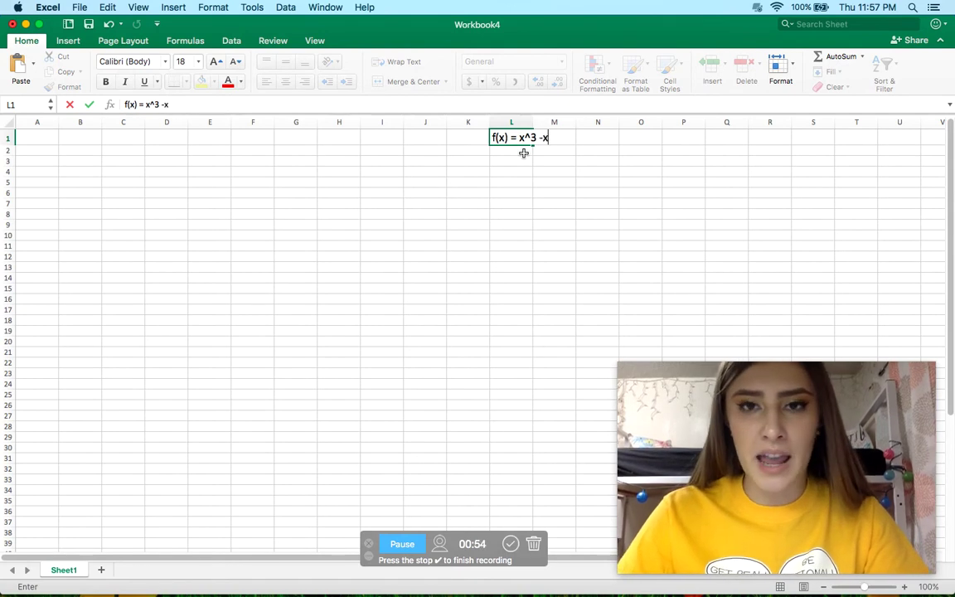
type("-1")
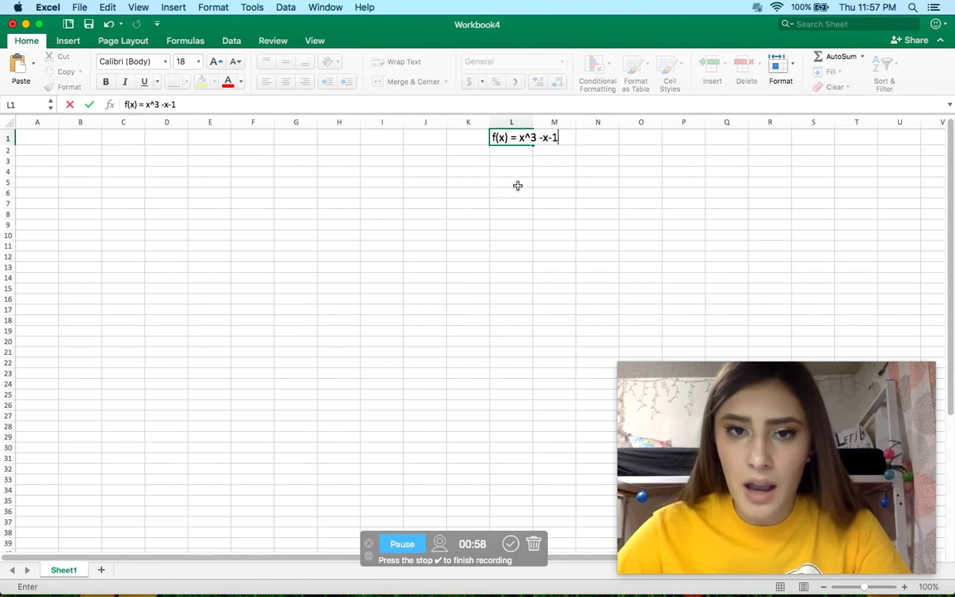
left_click(507, 184)
type("Newtons")
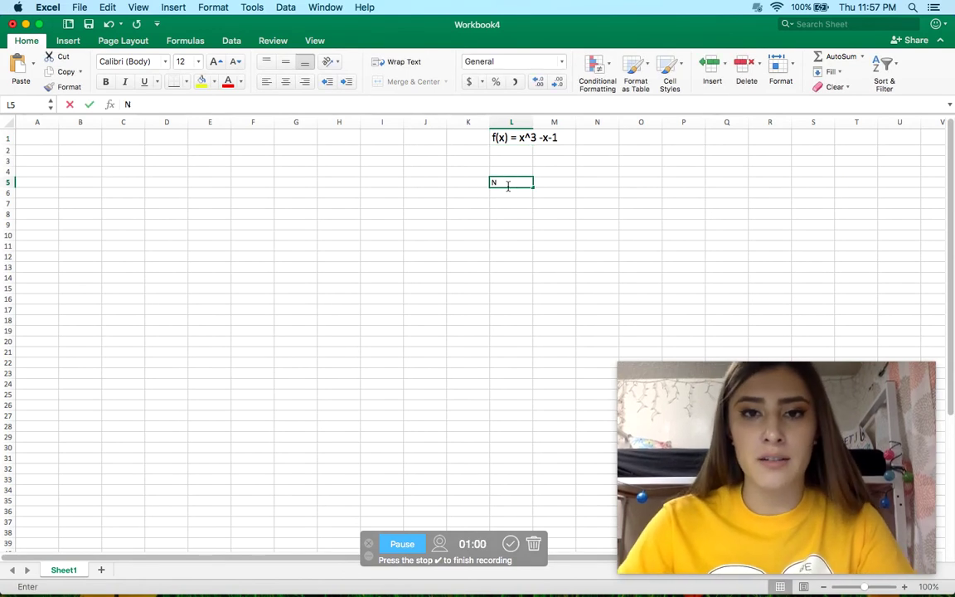
key("BackSpace")
key("BackSpace")
key("BackSpace")
key("BackSpace")
key("BackSpace")
key("BackSpace")
key("BackSpace")
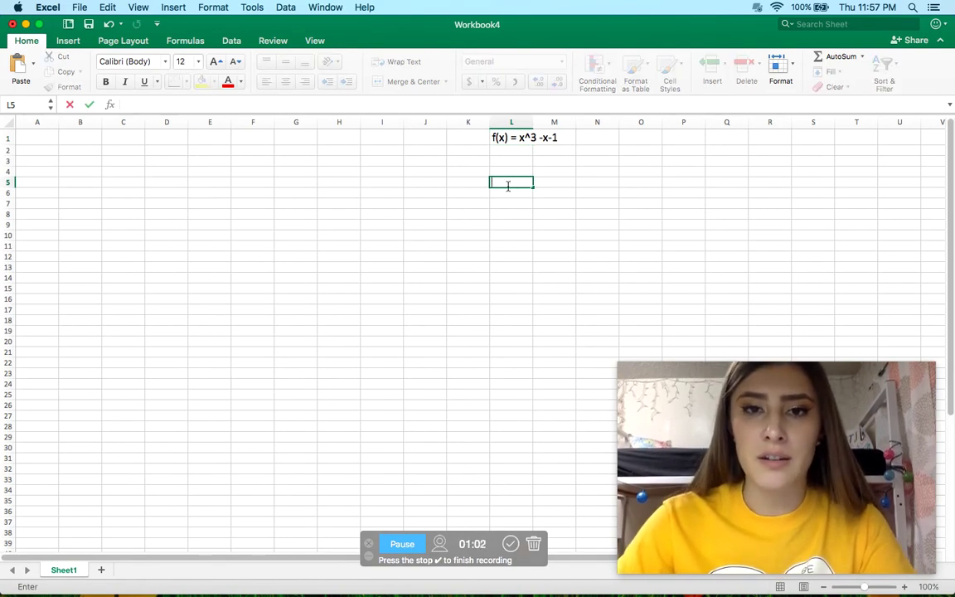
Enter the heading "Newton's Method" in cell L5 at font size 16
left_click(199, 62)
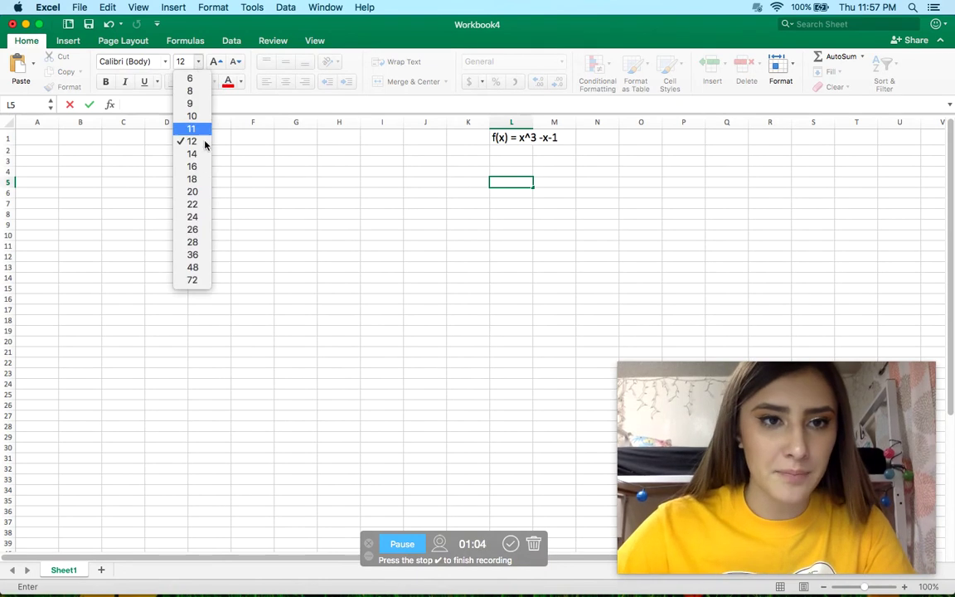
left_click(191, 165)
type("Ne")
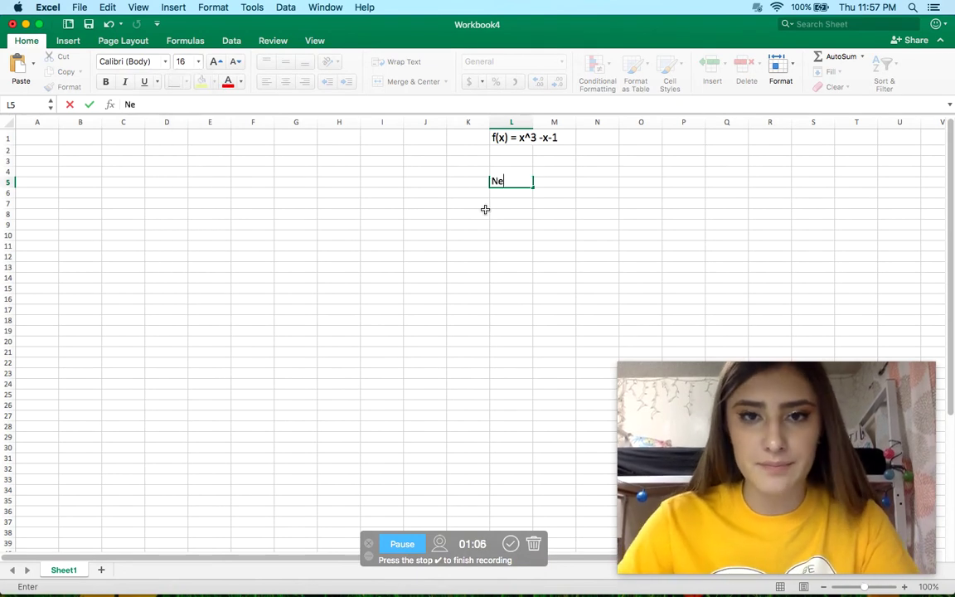
type("wton's Method")
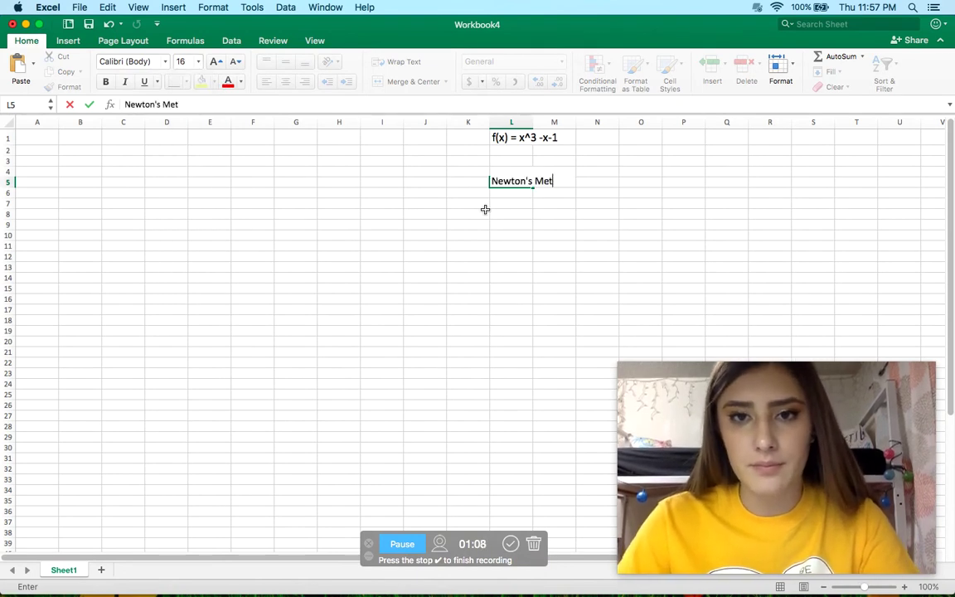
Enter the iteration formula "x_(n+1) = x_n - (f(x_n)/f'(x_n))" as text in cell L7 at font size 14
left_click(504, 206)
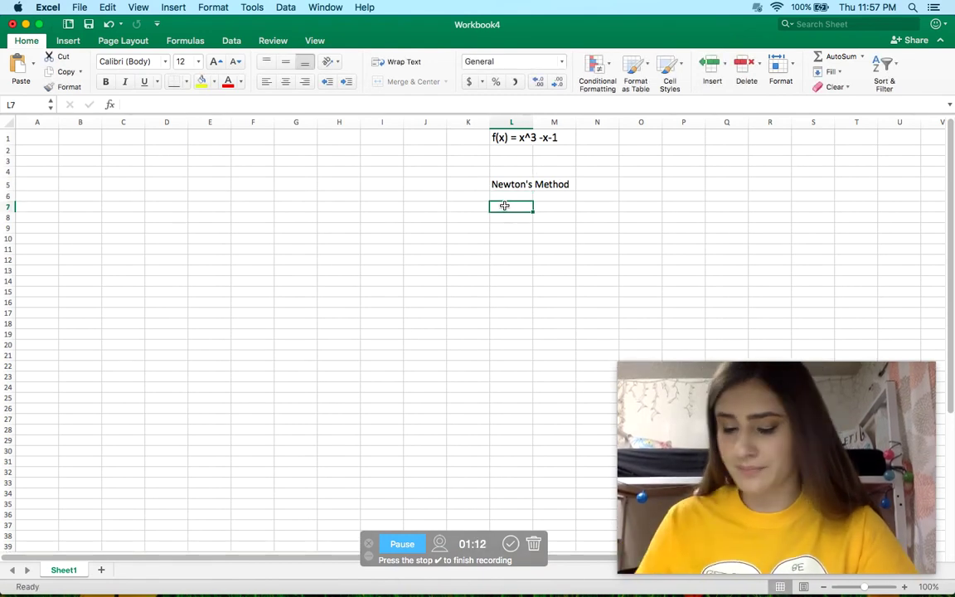
type("x")
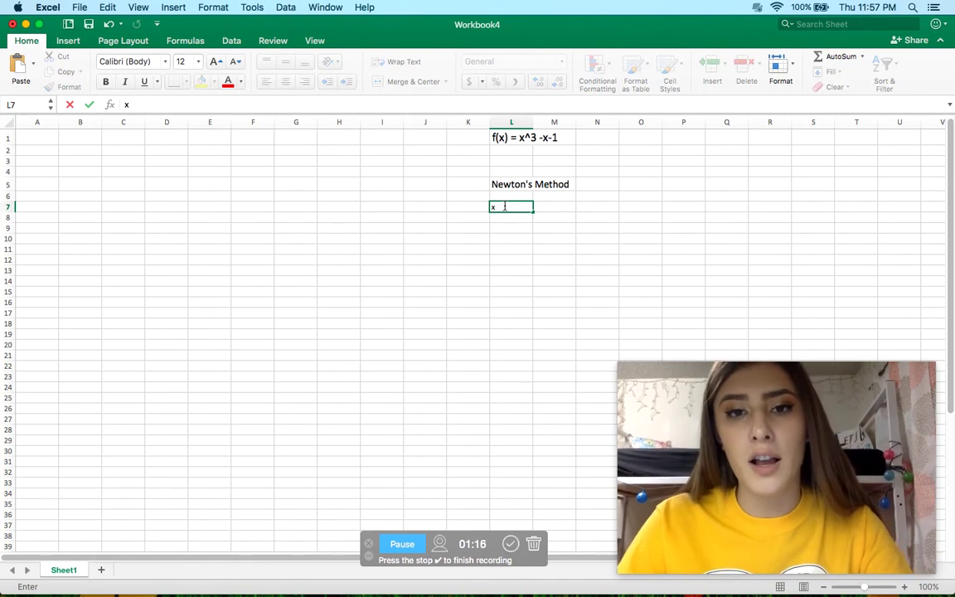
key("BackSpace")
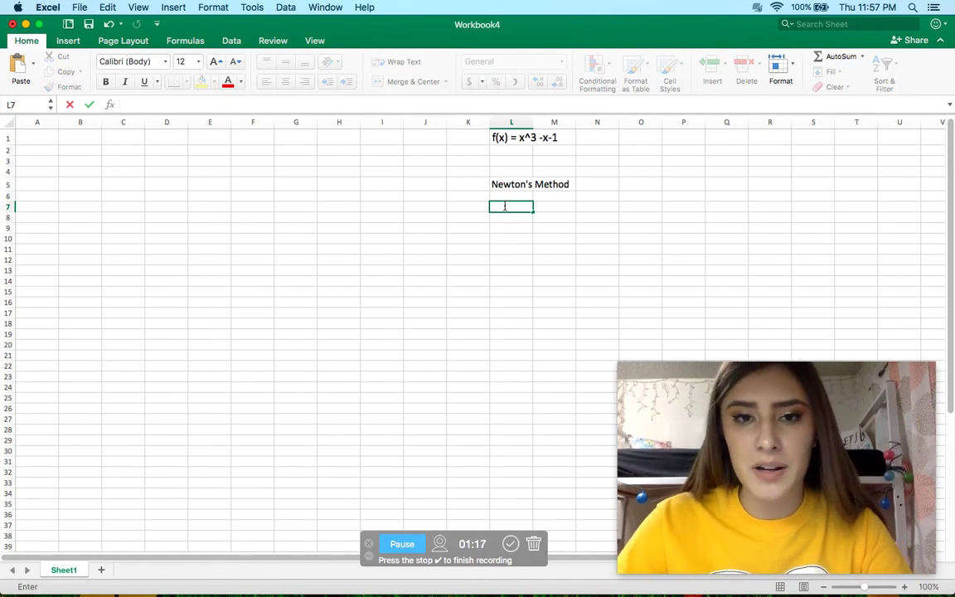
left_click(198, 62)
left_click(189, 153)
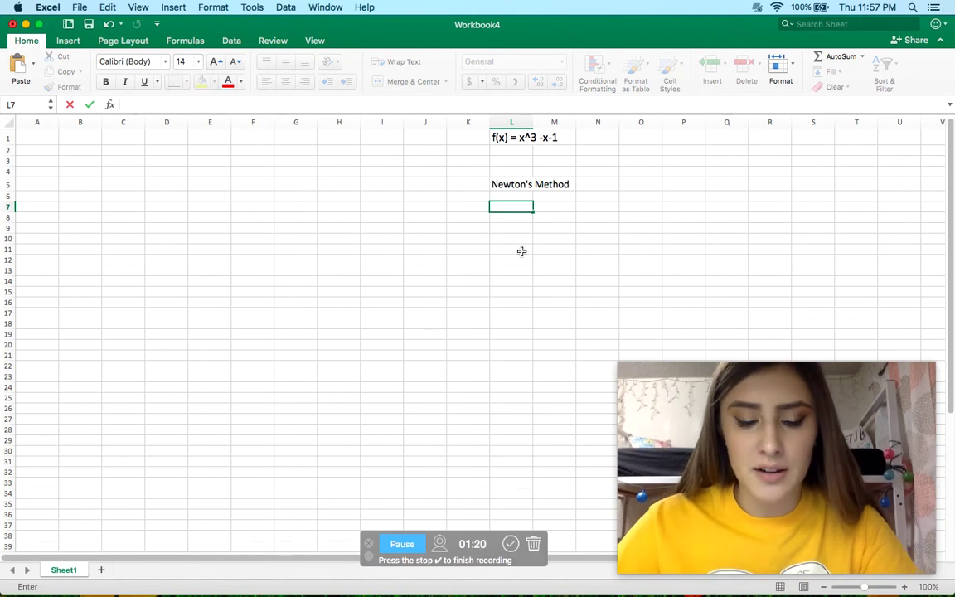
type("x")
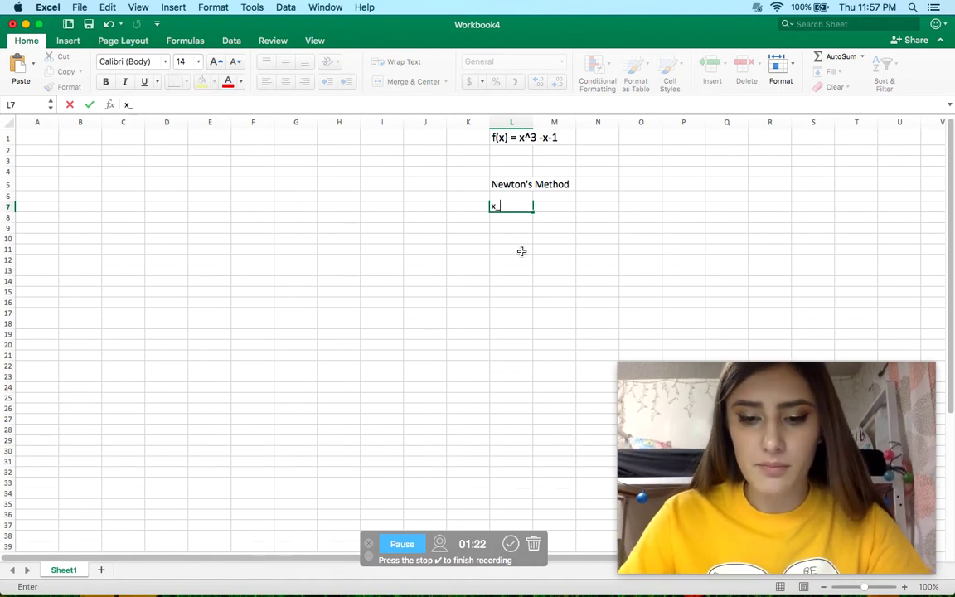
type("_(n+1")
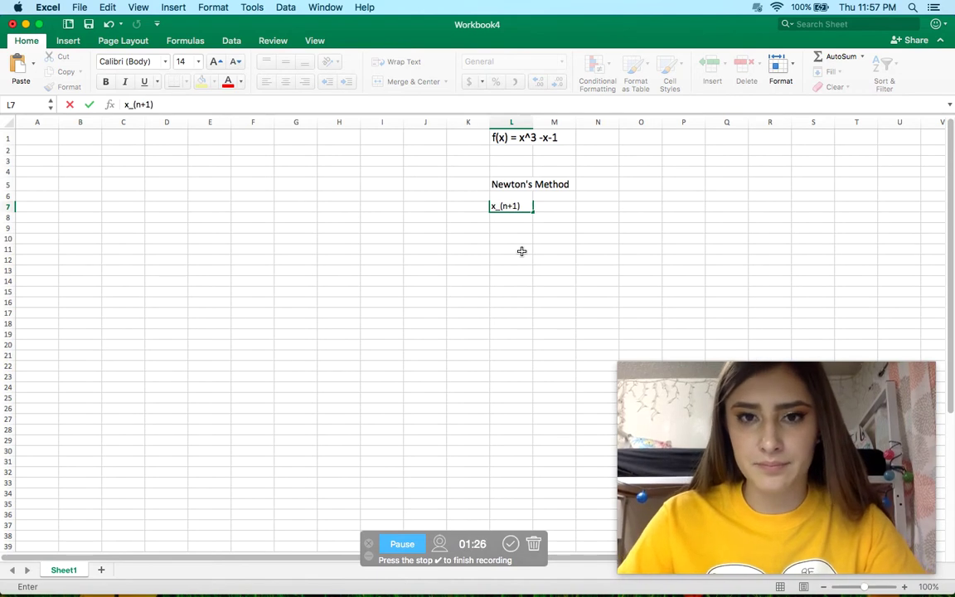
type(") = ")
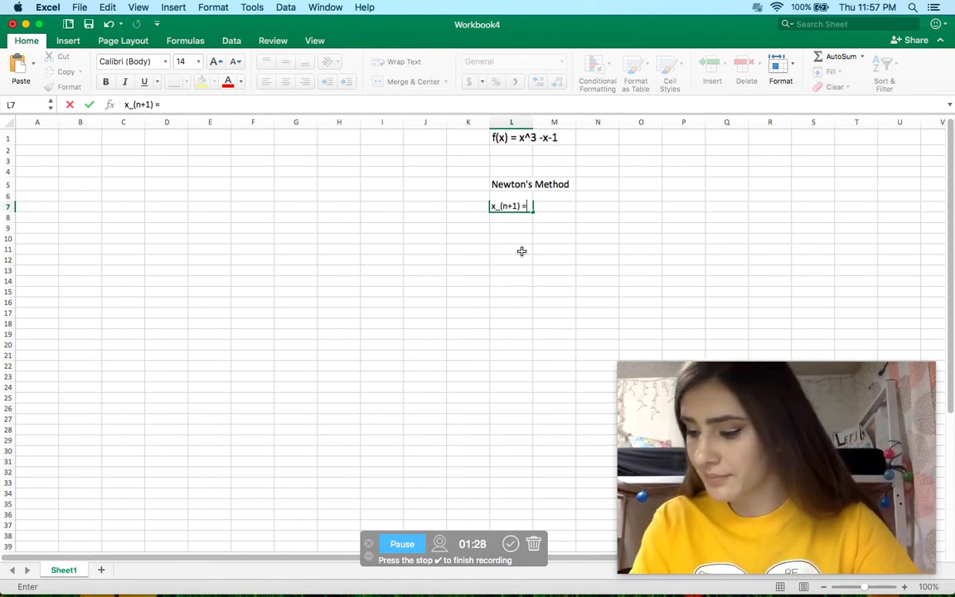
type("x")
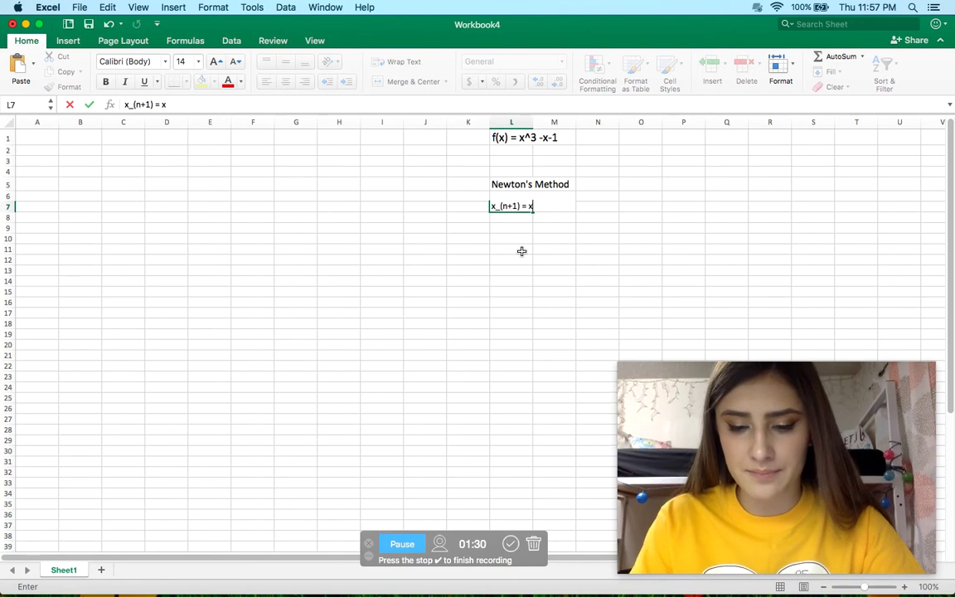
type("_n")
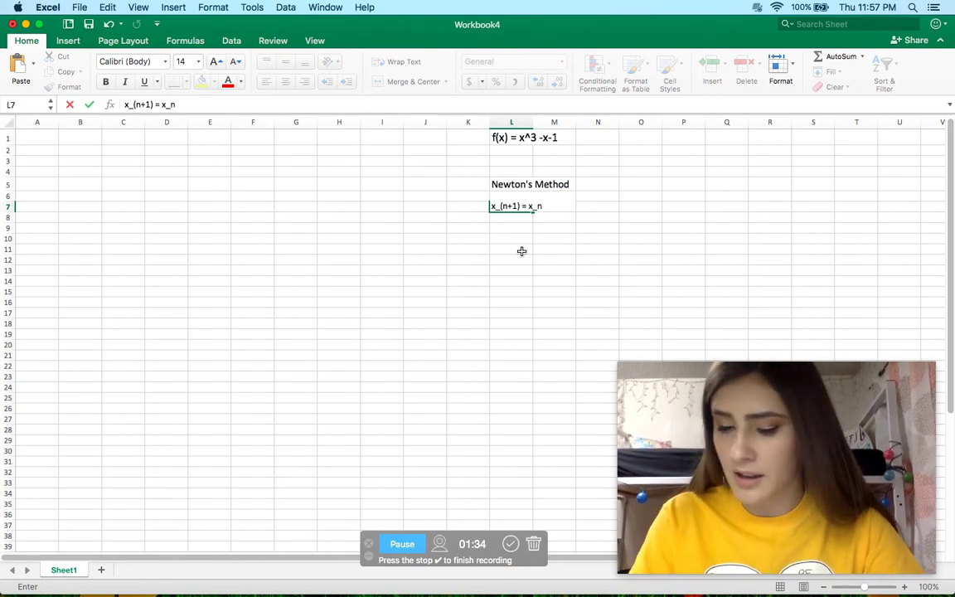
type(" -")
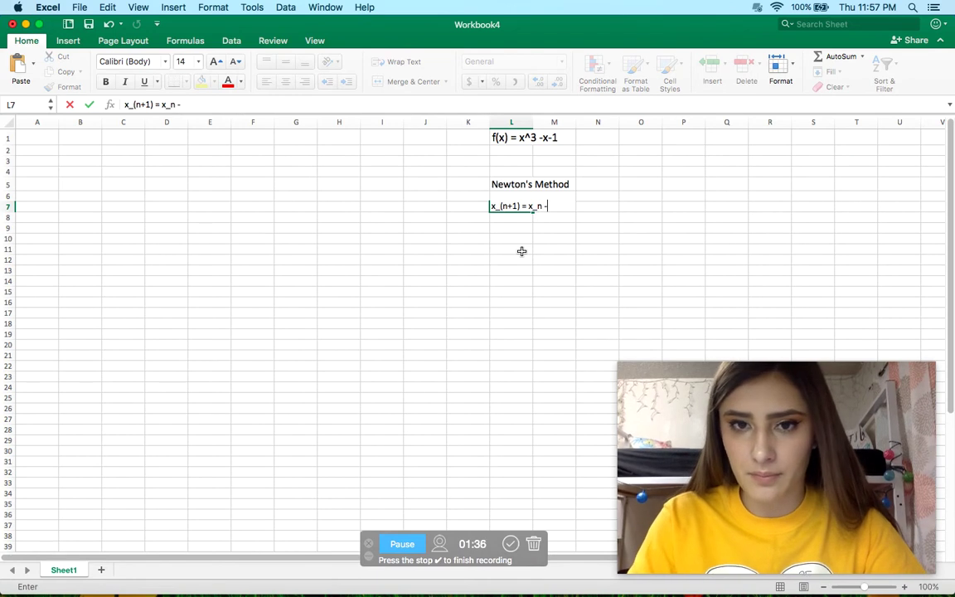
type(" (")
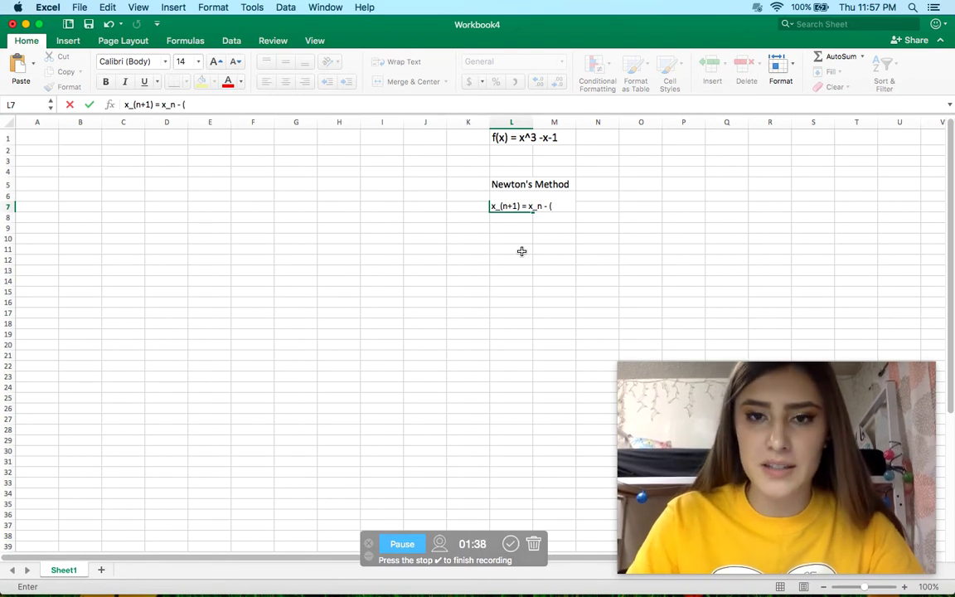
type("f(")
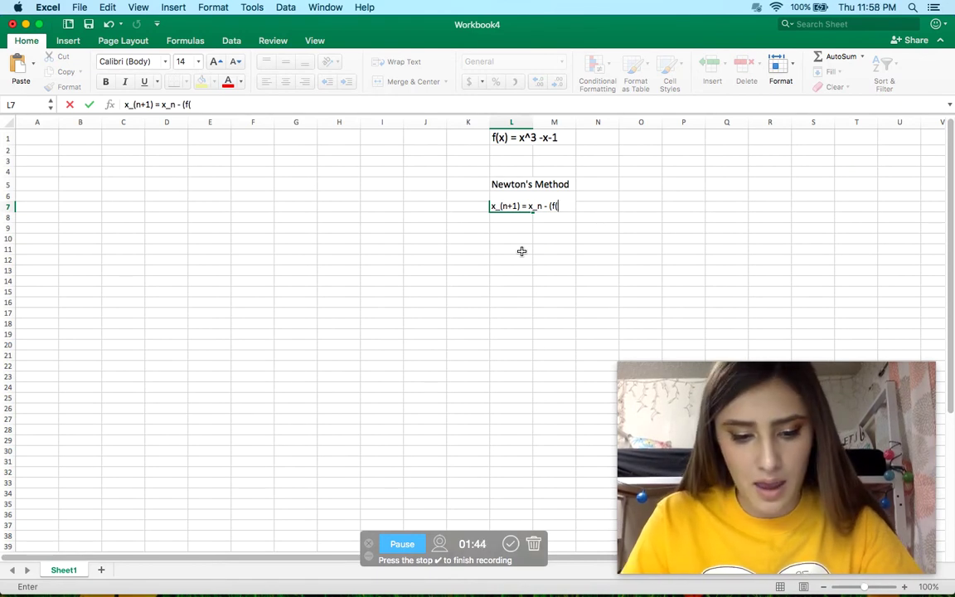
type("x_n)")
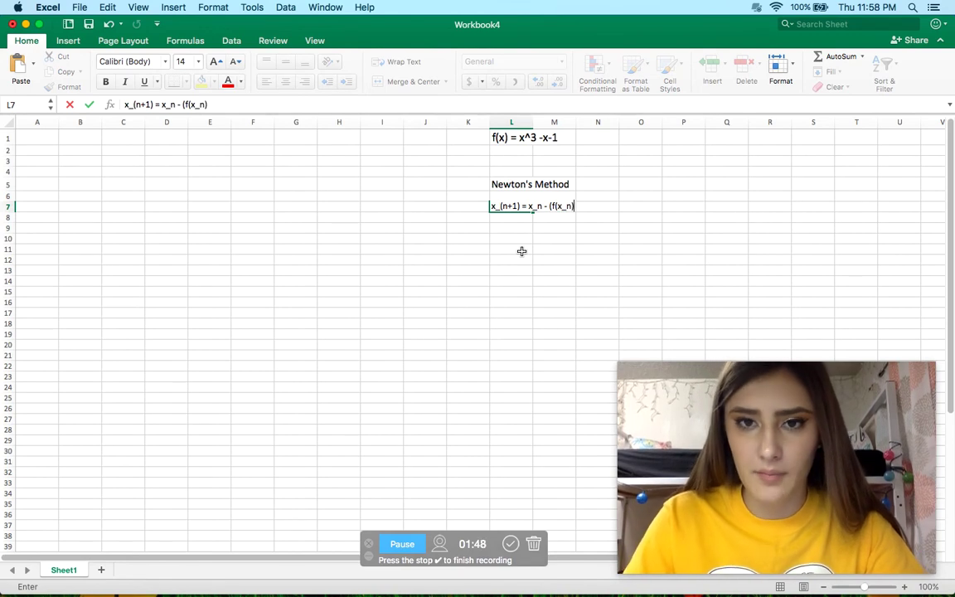
type("/")
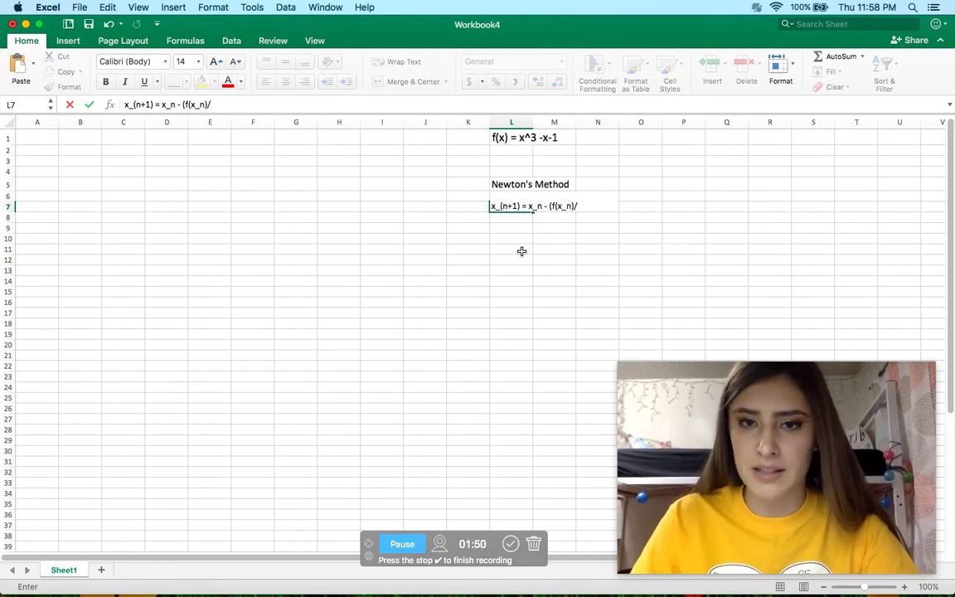
type("f")
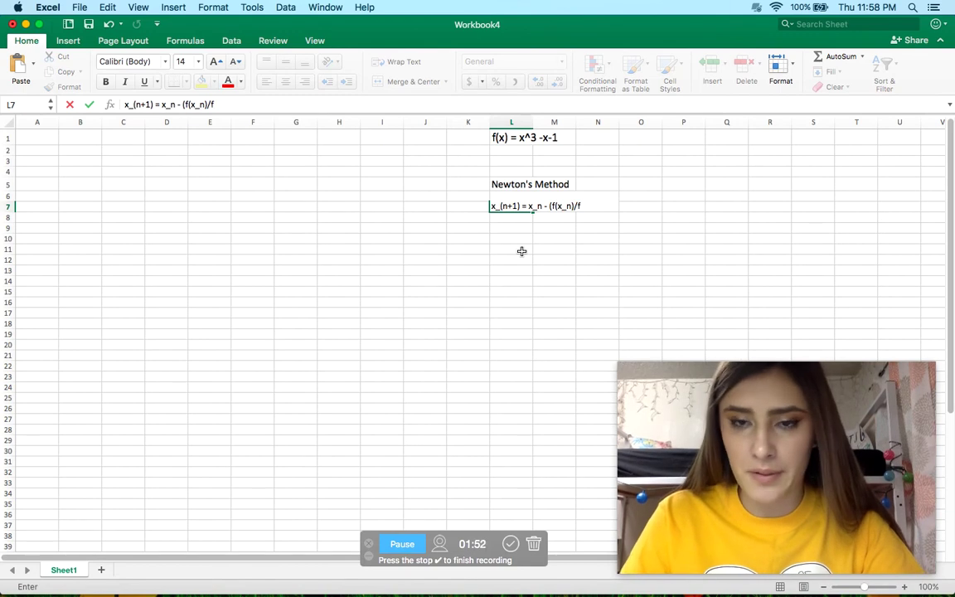
type("'")
type("(x_")
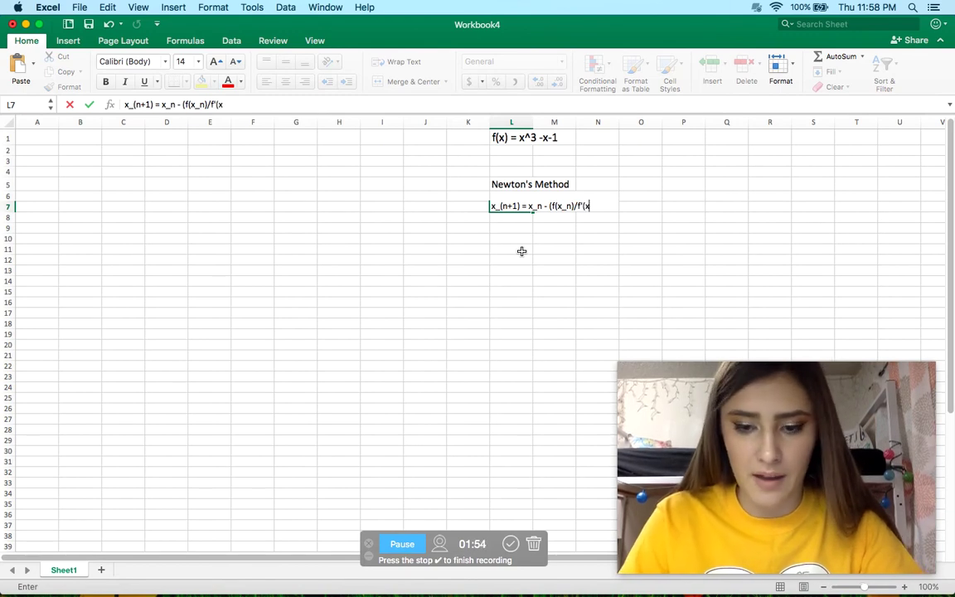
type("n)")
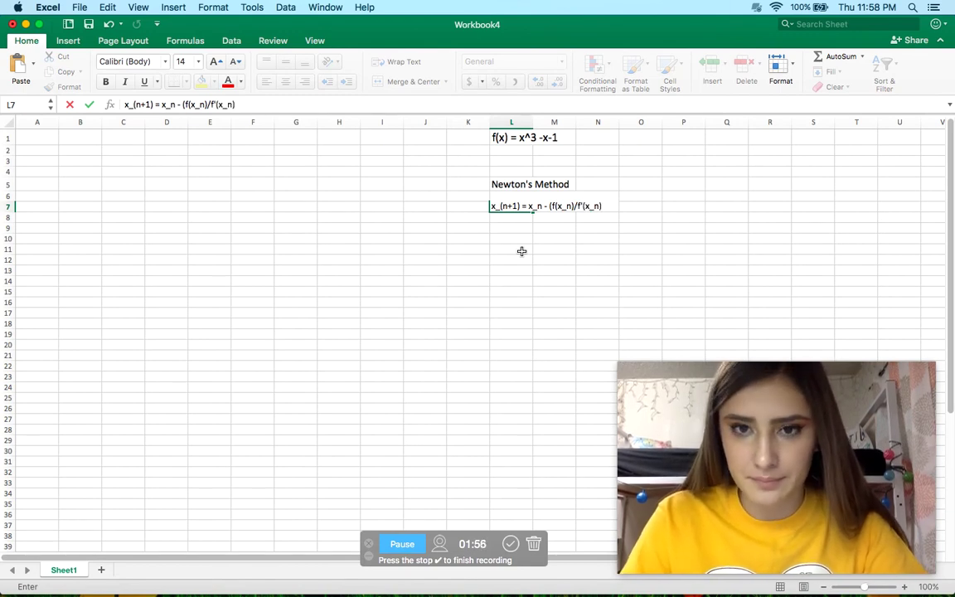
type(")")
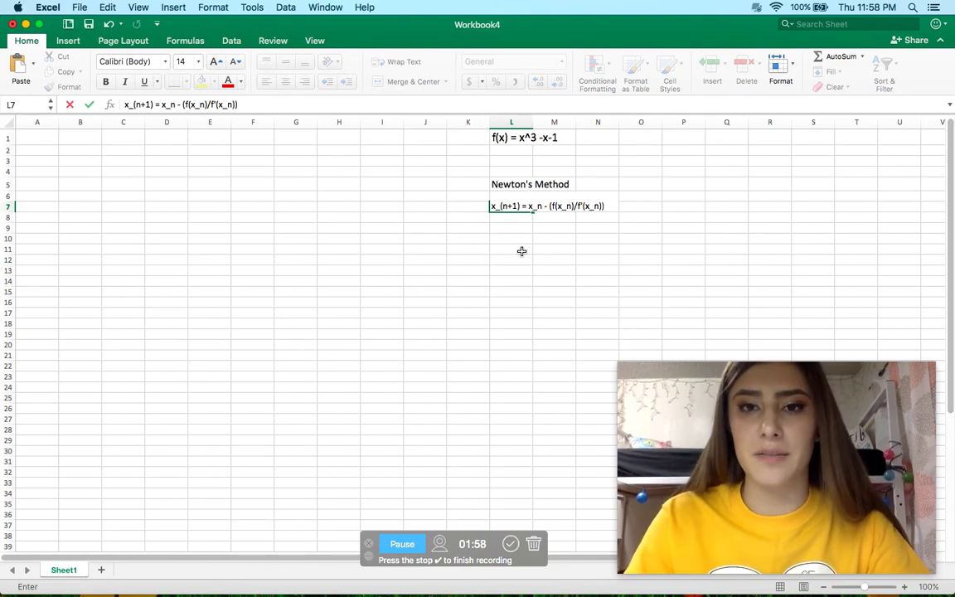
left_click(469, 257)
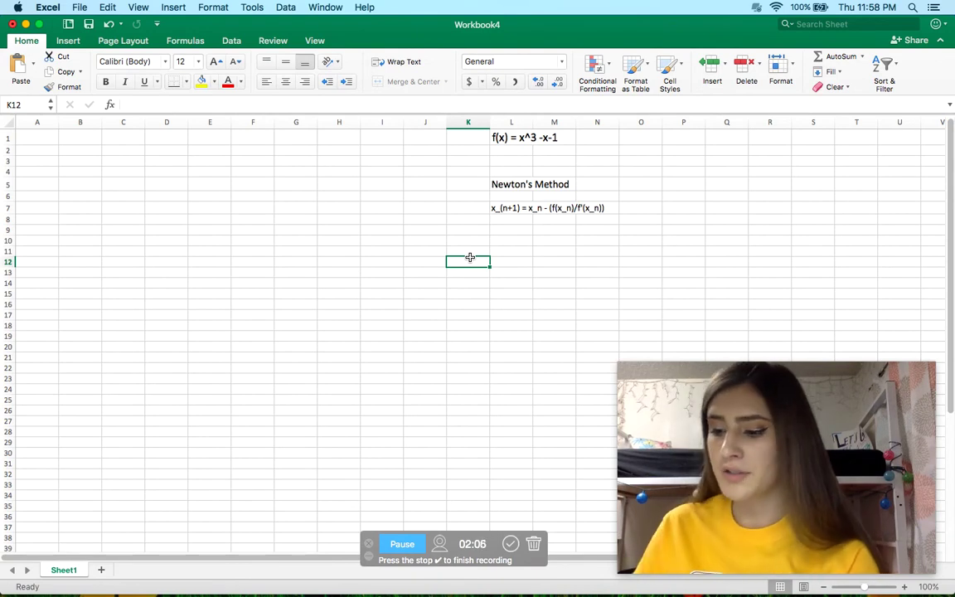
Enter the column headings "n", "x_n" and "f(x_n)" in cells A1, B1 and C1
left_click(39, 141)
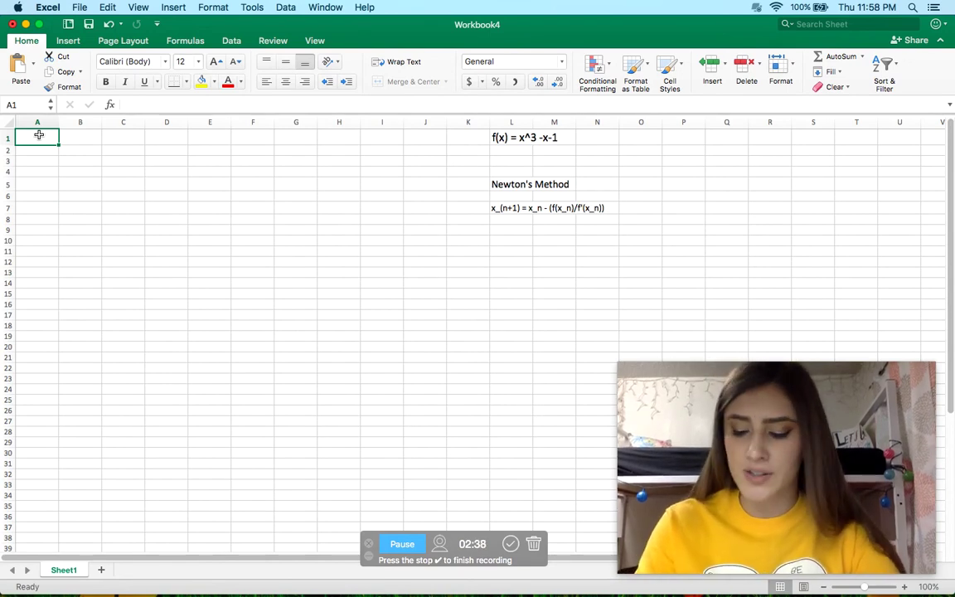
type("n")
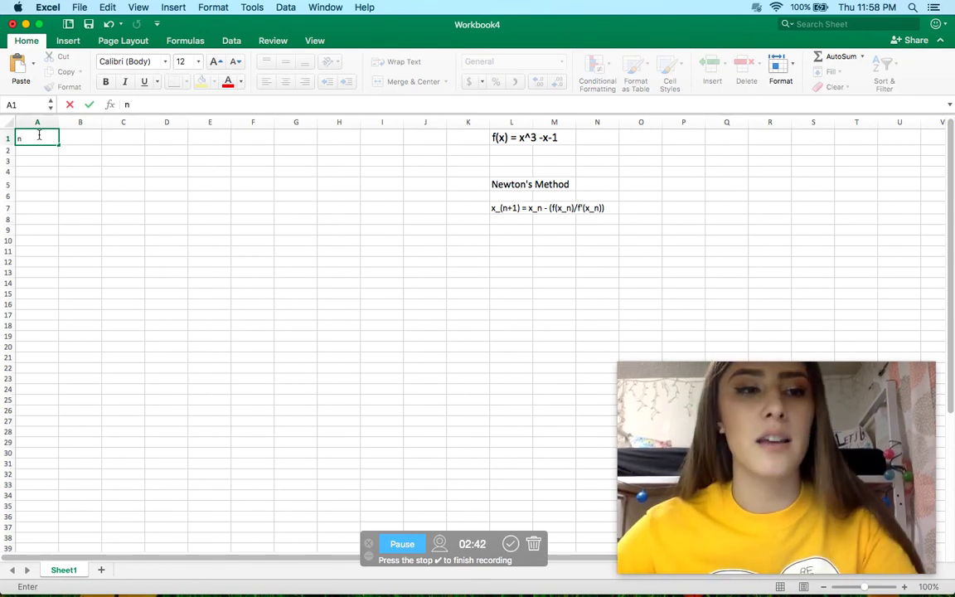
left_click(77, 148)
left_click(79, 138)
type("x")
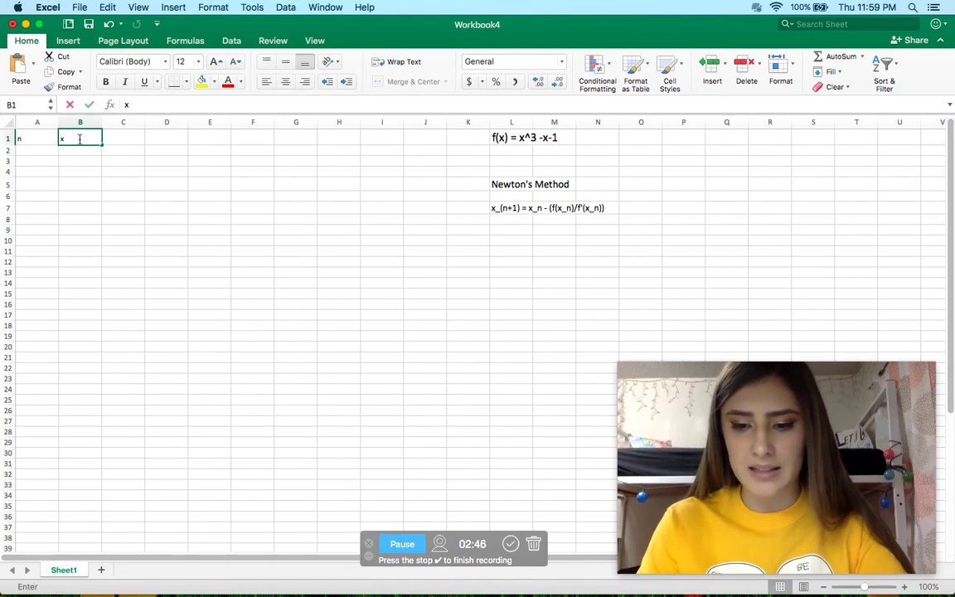
type("_n")
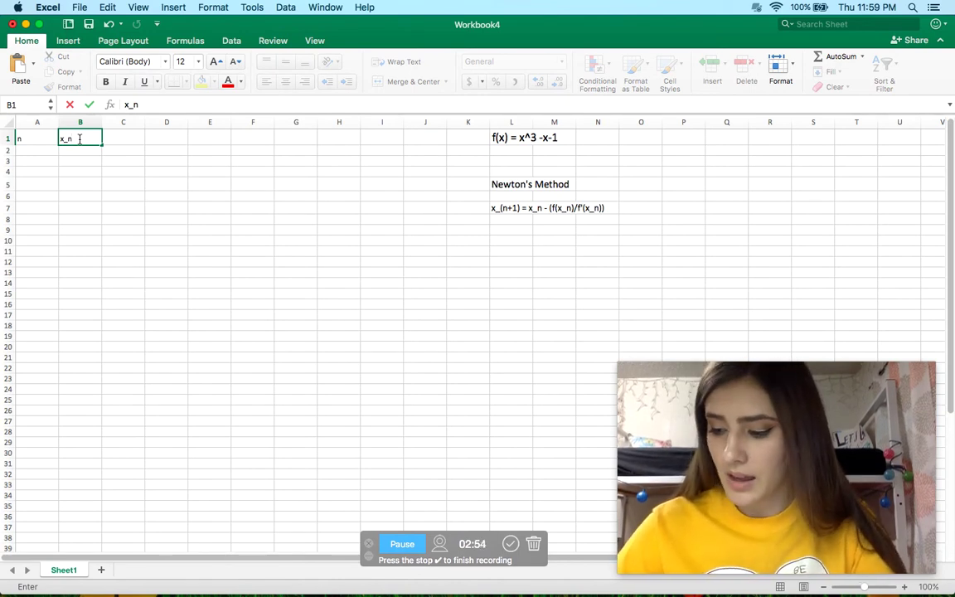
left_click(111, 137)
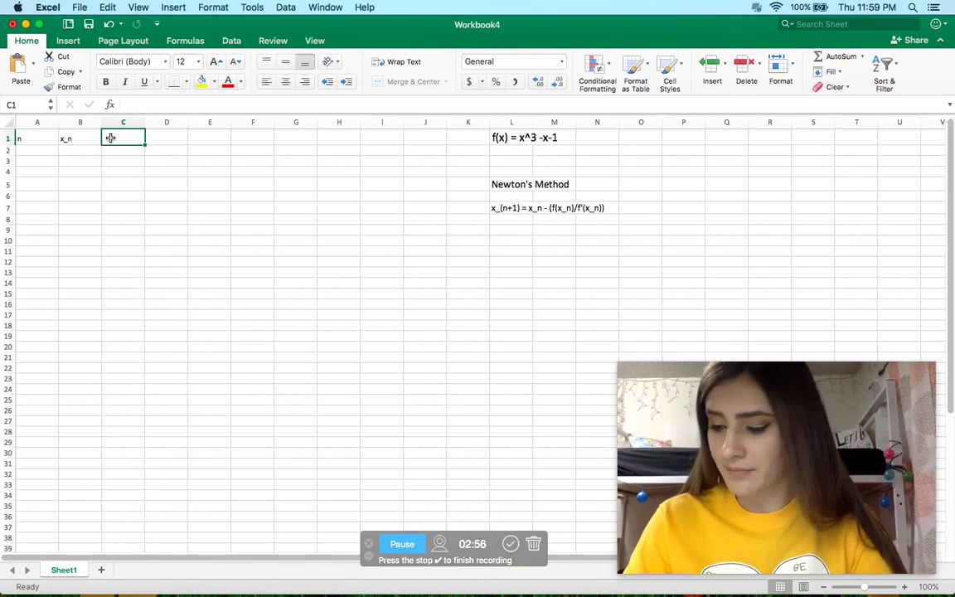
type("f(")
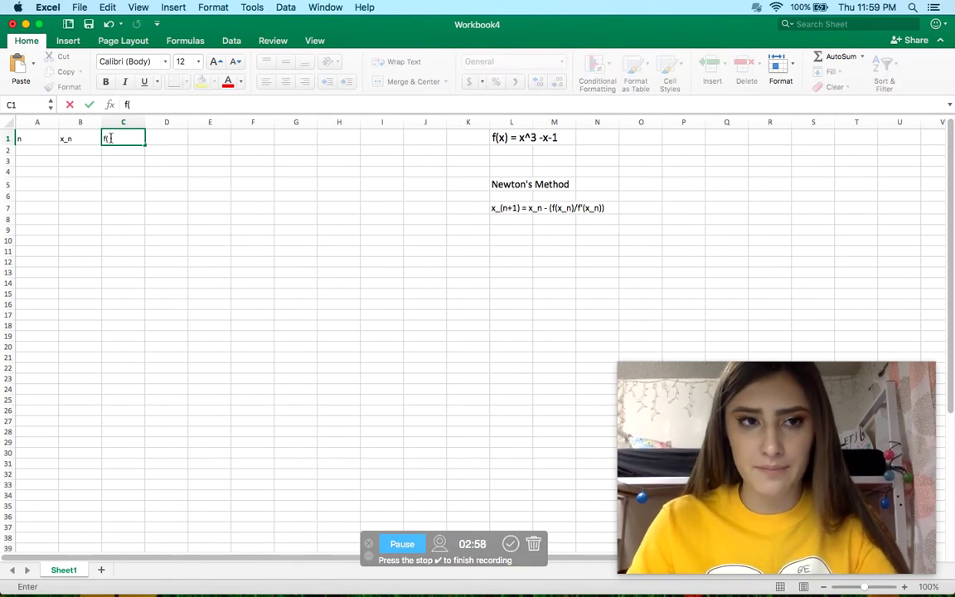
type("x_n")
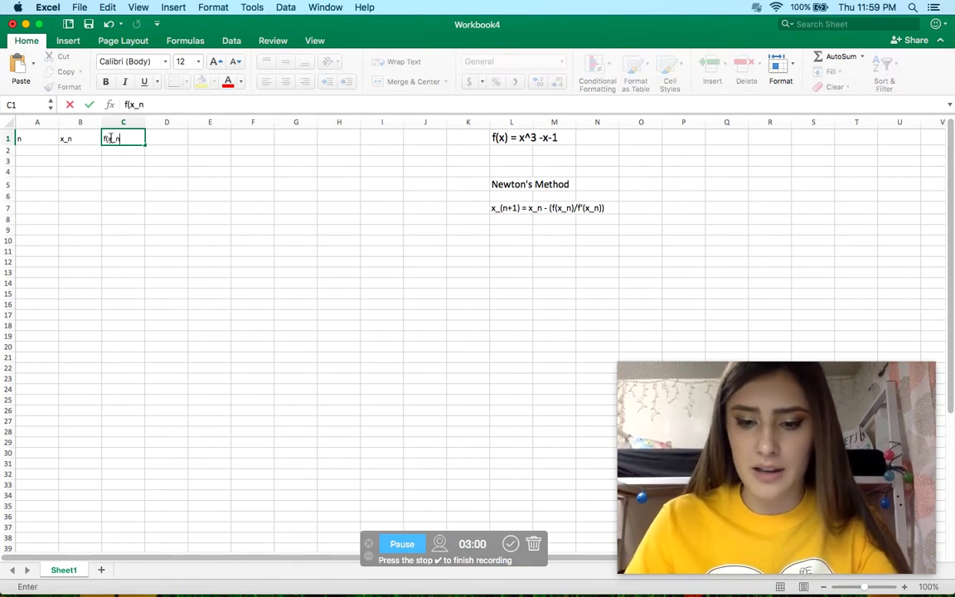
type(")")
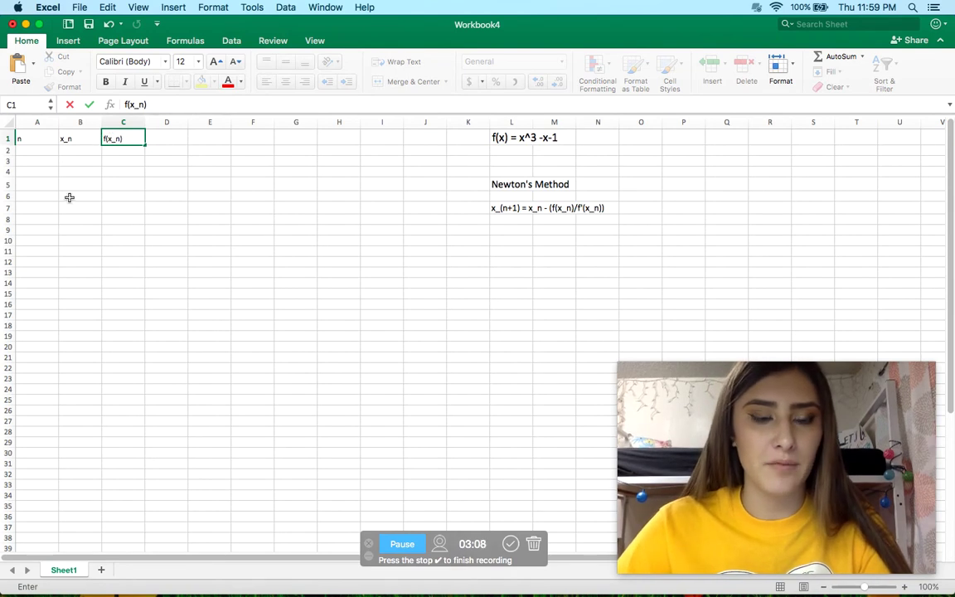
Add the column headings "f'(x_n)" in cell D1 and "x_(n+1)" in cell E1
left_click(175, 138)
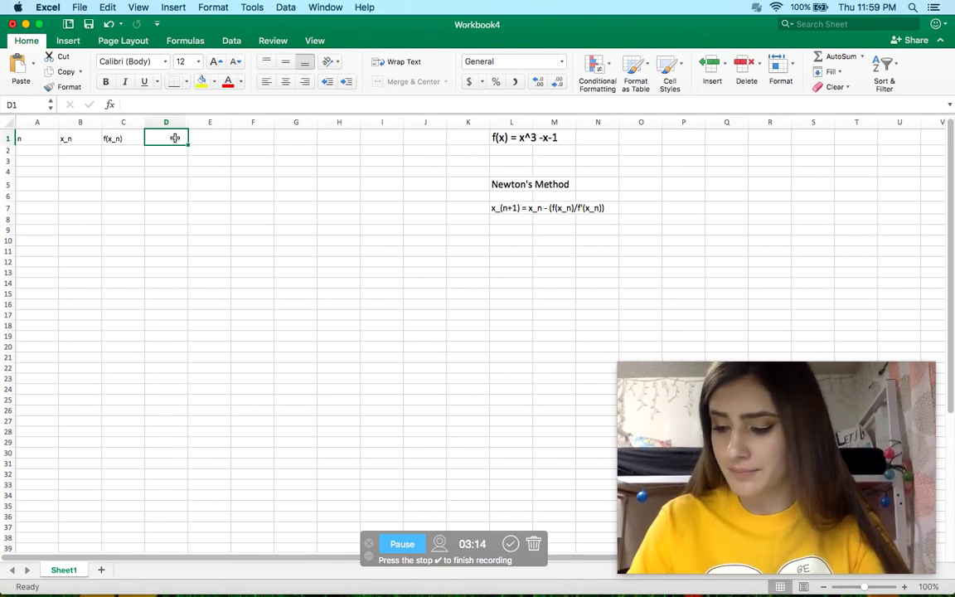
type("f'(")
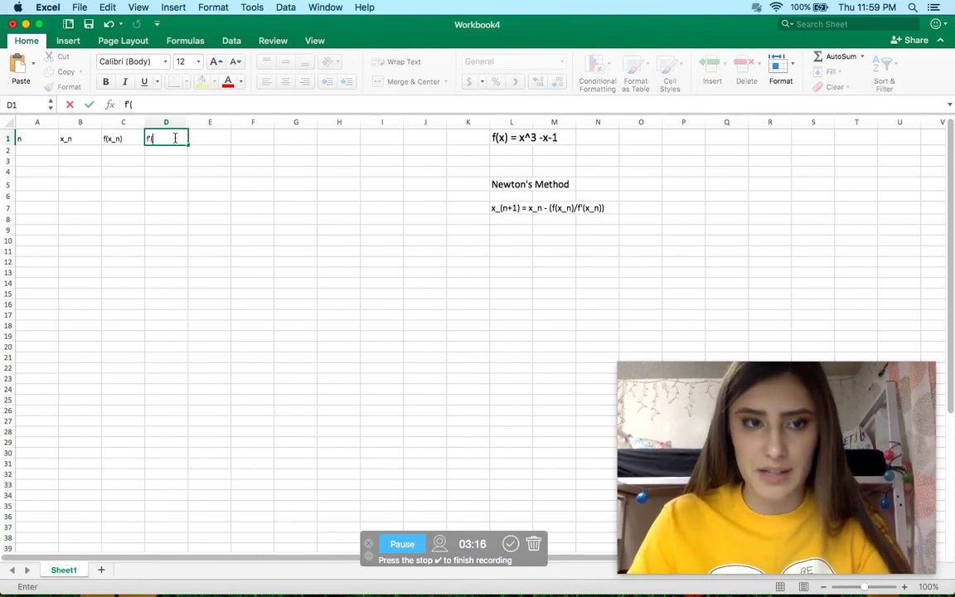
type("x_n")
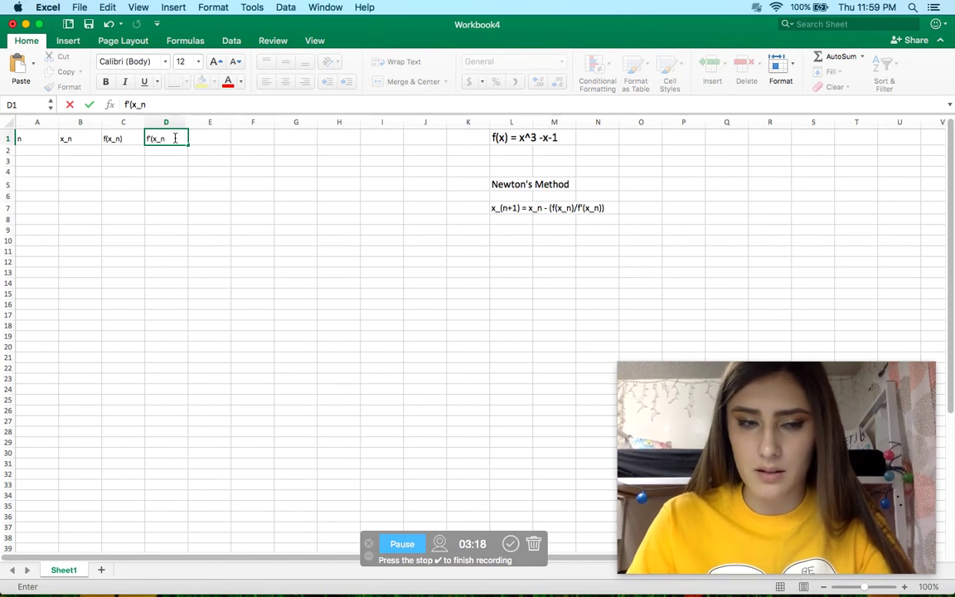
type(")")
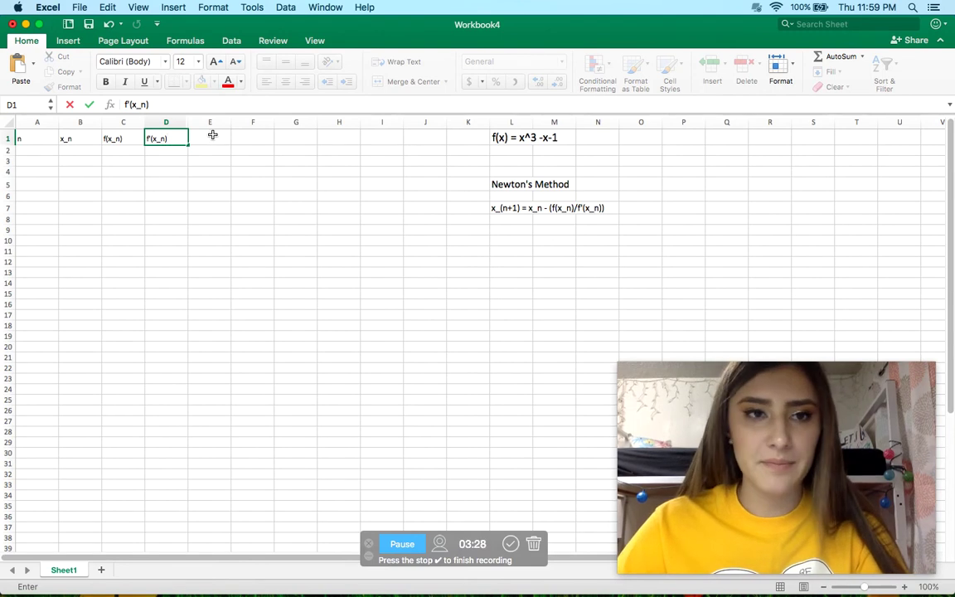
left_click(212, 135)
type("_(n")
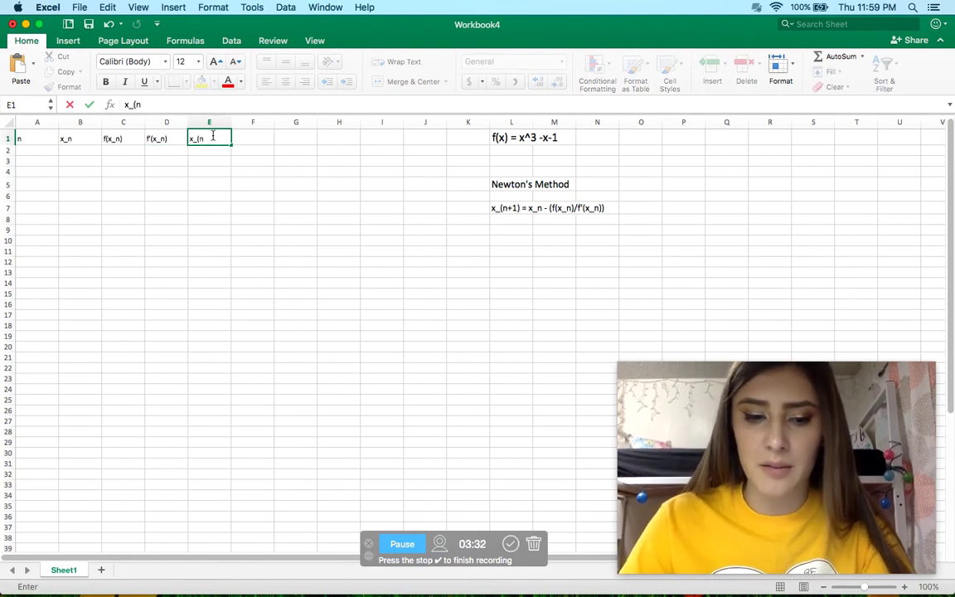
type("+1)")
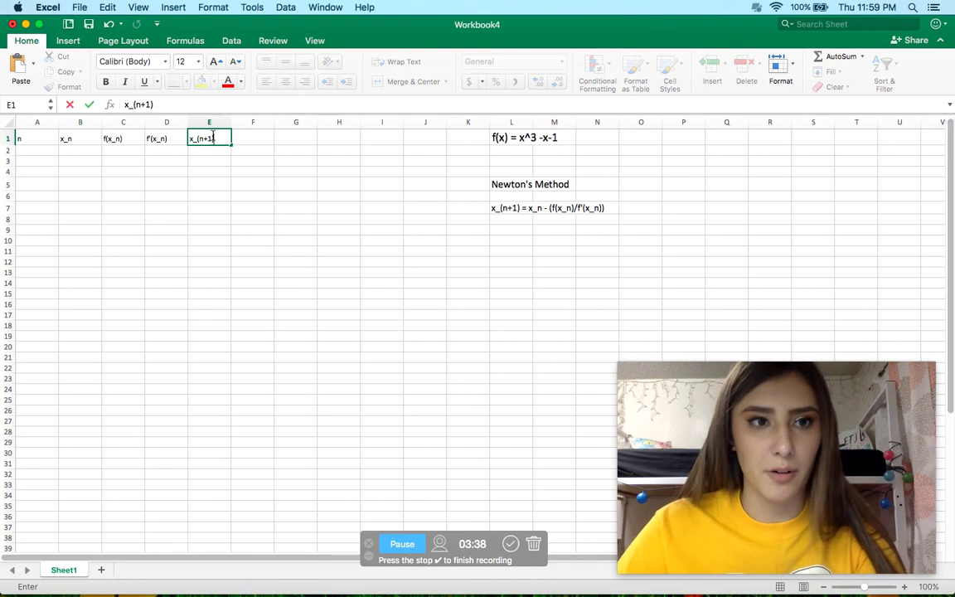
Set the font size of the column headings in cells A1 to E1 to 14
left_click_drag(18, 138, 209, 139)
left_click(198, 61)
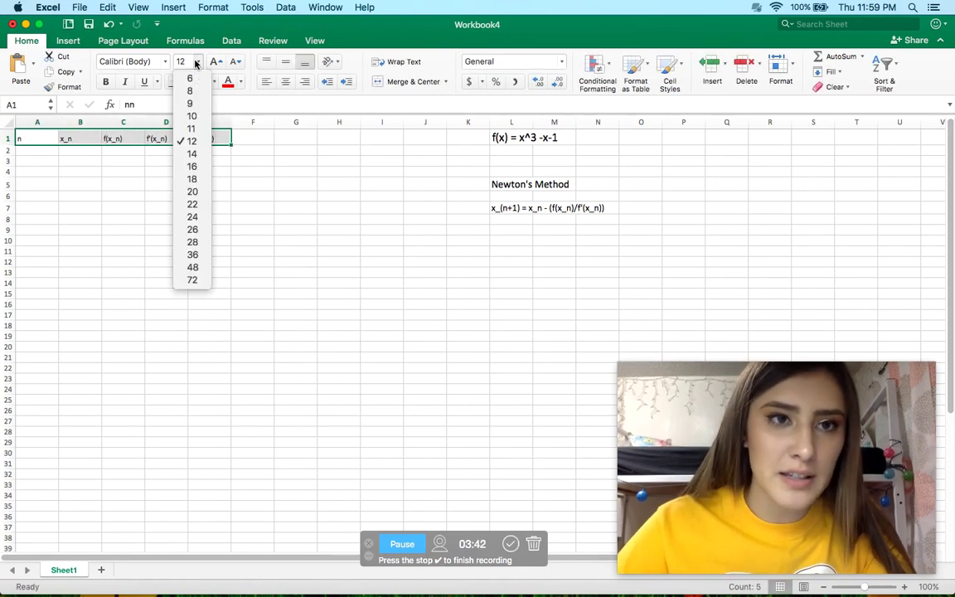
left_click(194, 153)
left_click(195, 209)
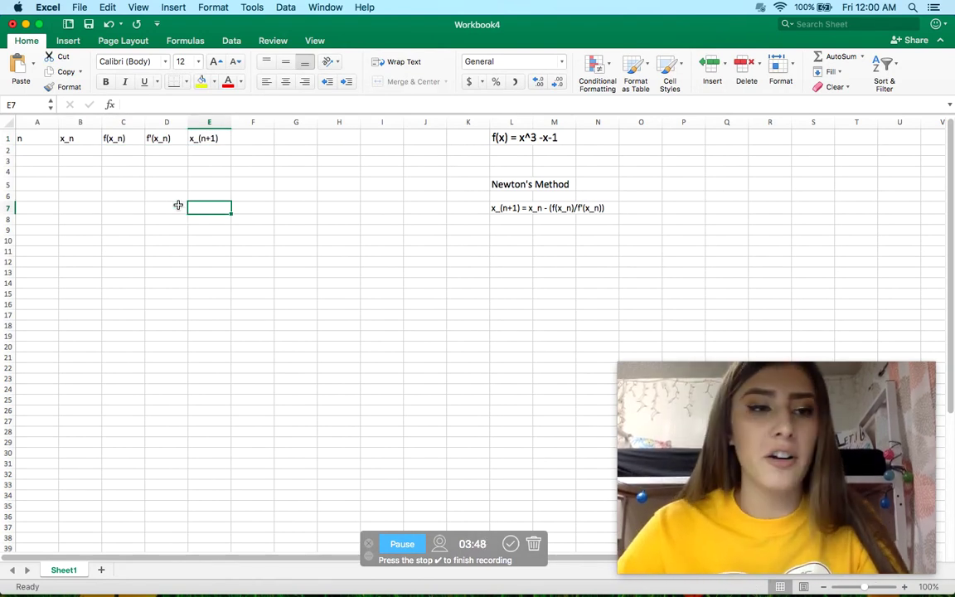
Enter the starting values 0 in cell A2 under "n" and 2 in cell B2 under "x_n"
left_click(30, 155)
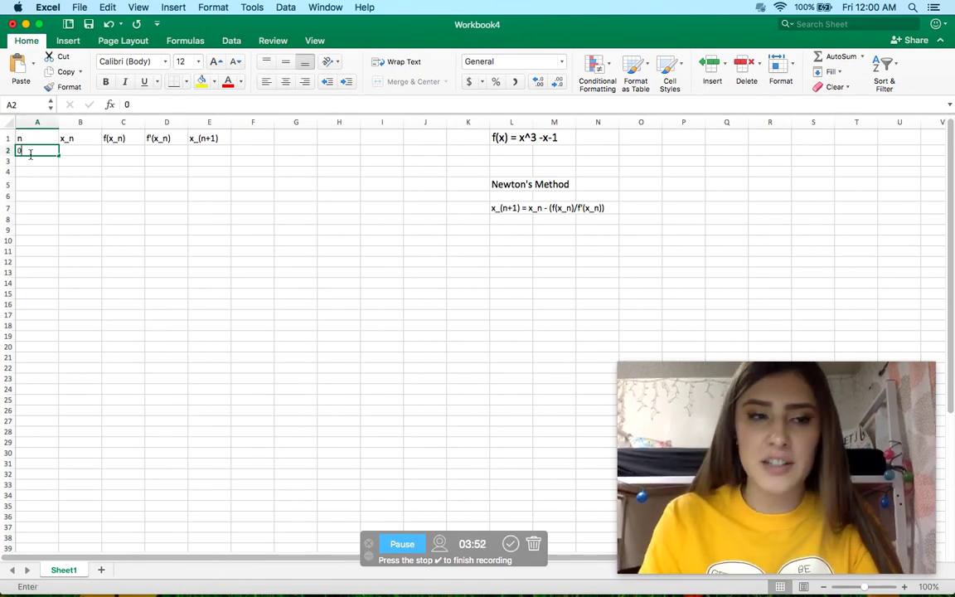
type("0")
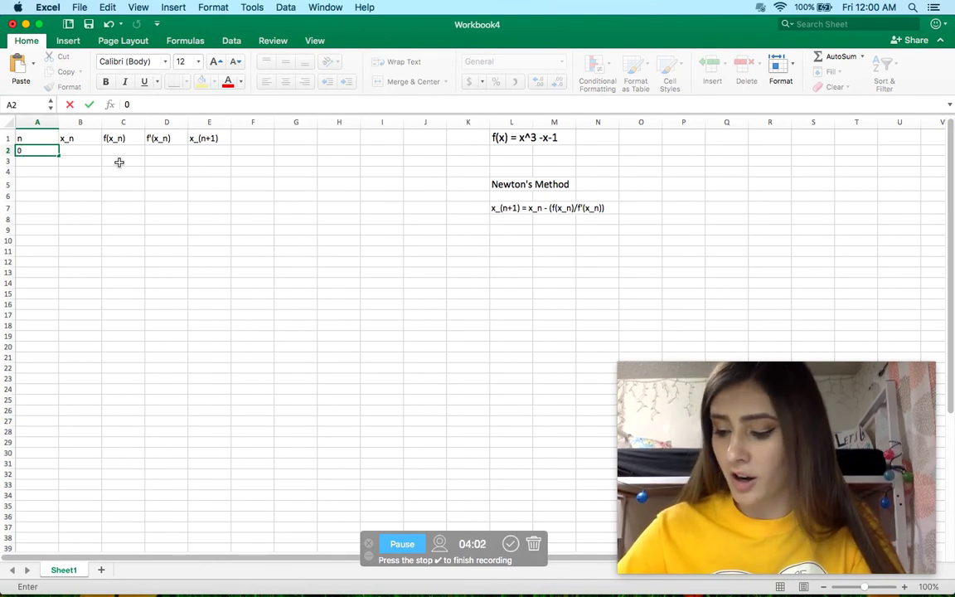
left_click(84, 154)
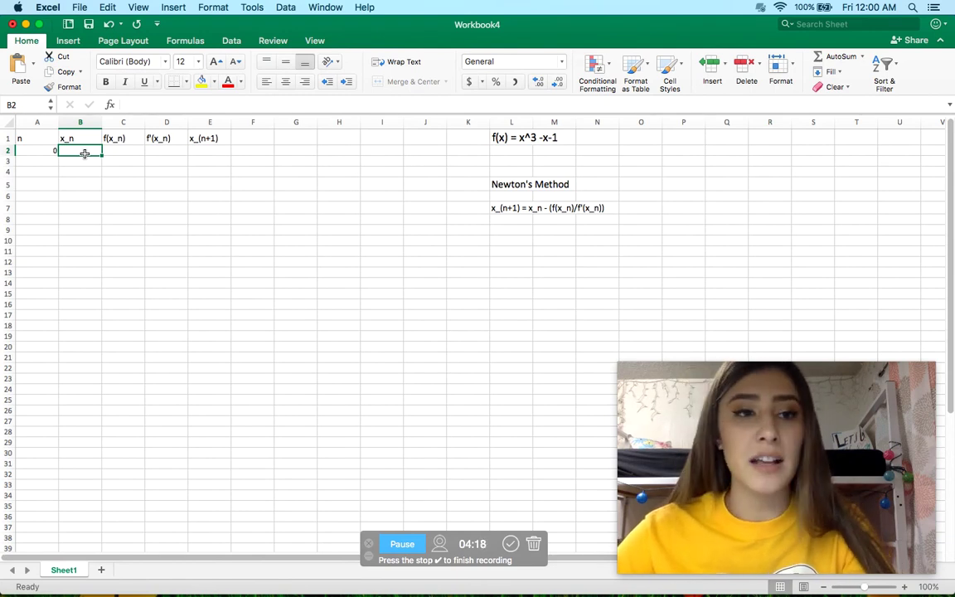
type("2")
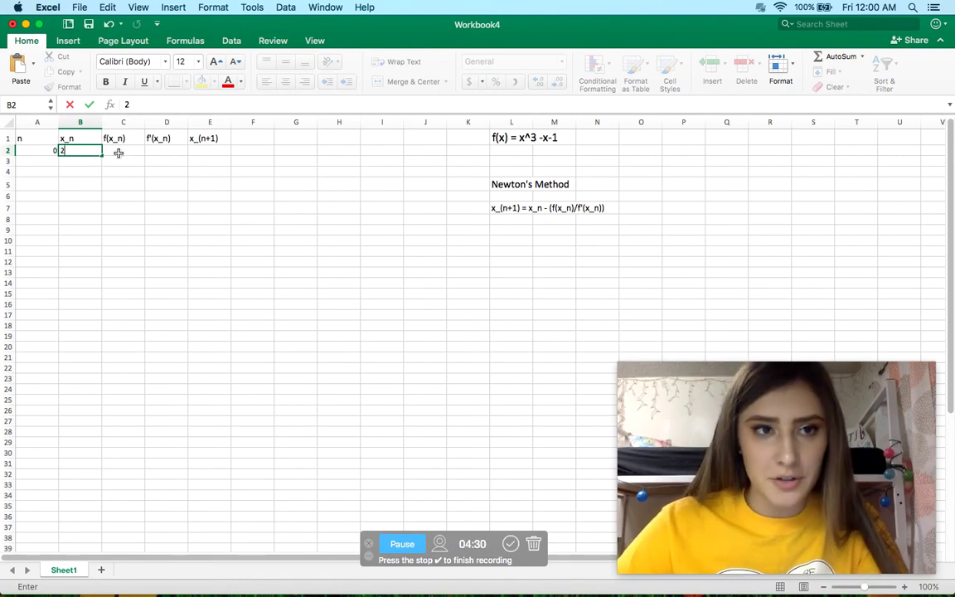
Enter the formula =(B2)^3-(B2)-1 in cell C2 to evaluate f(x_n)
left_click(119, 152)
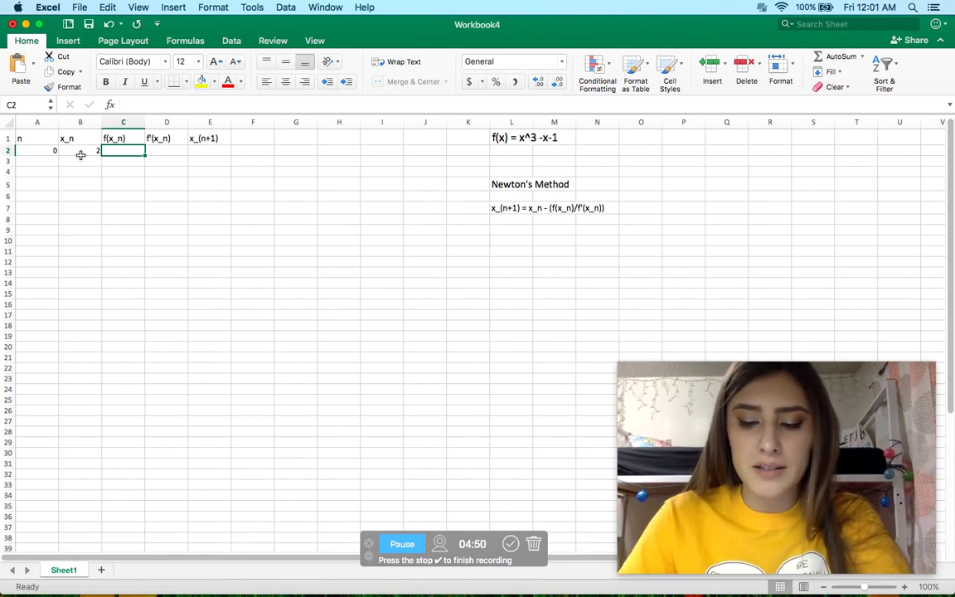
type("=")
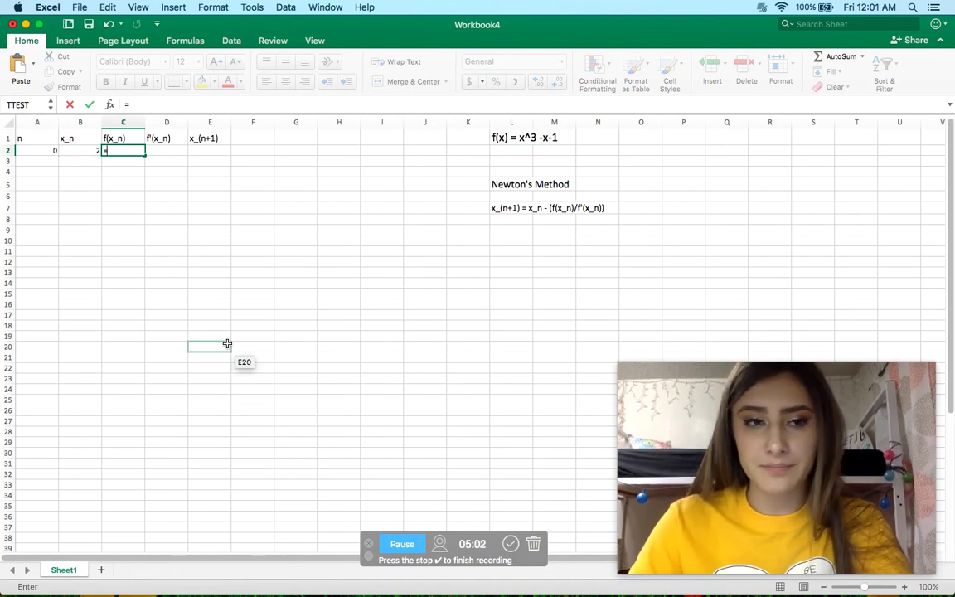
type("(")
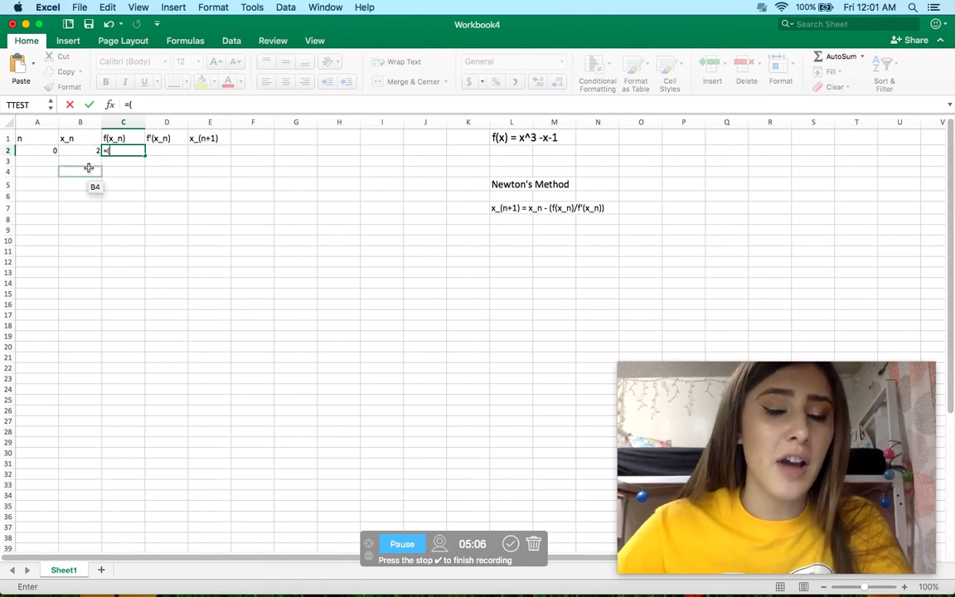
type("B2")
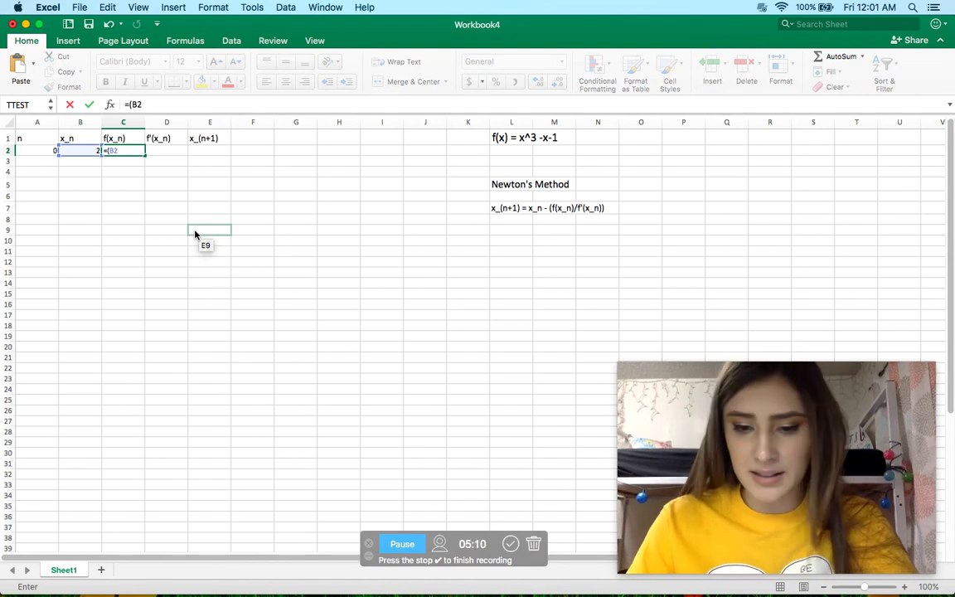
type(")^")
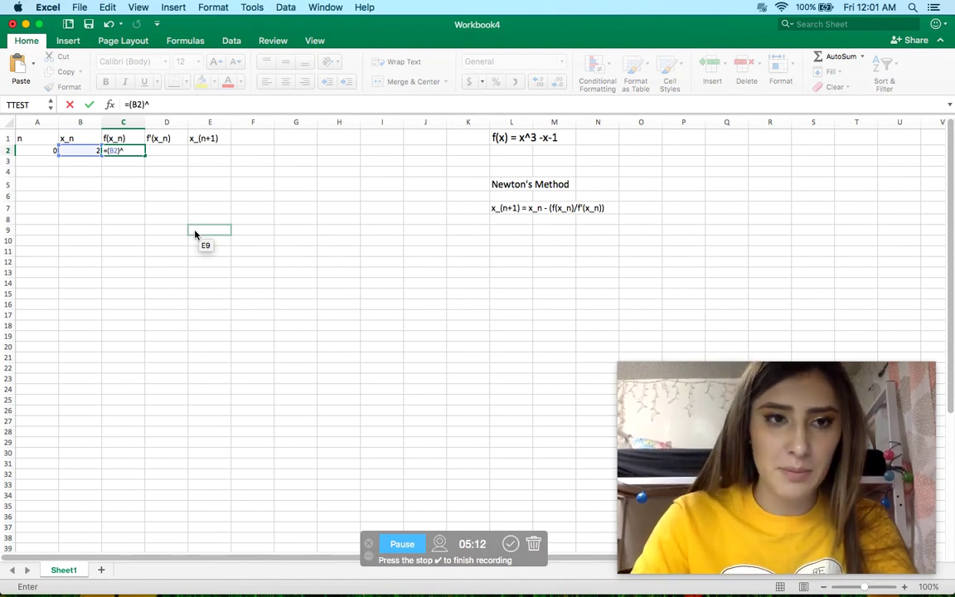
type("3-")
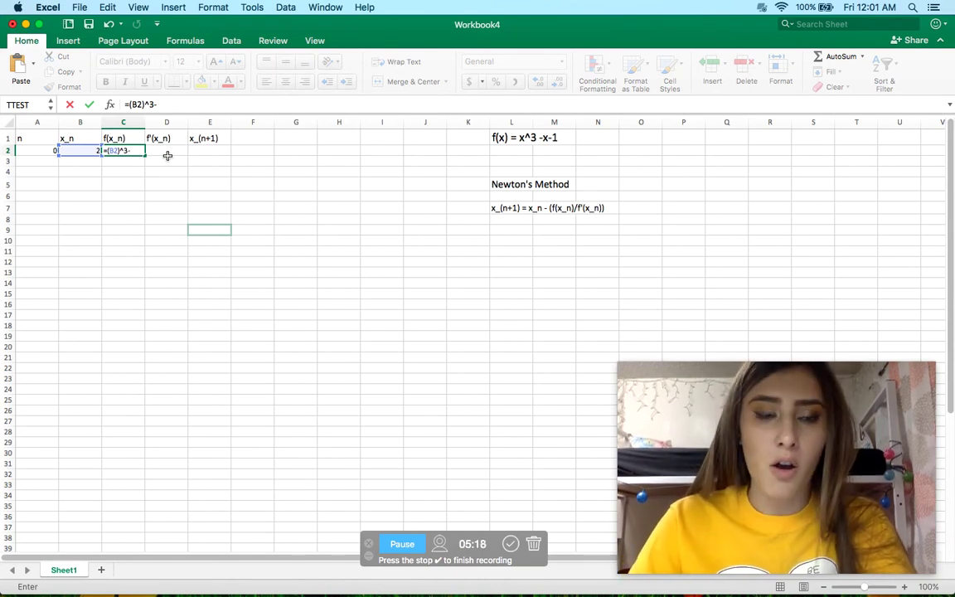
type("(")
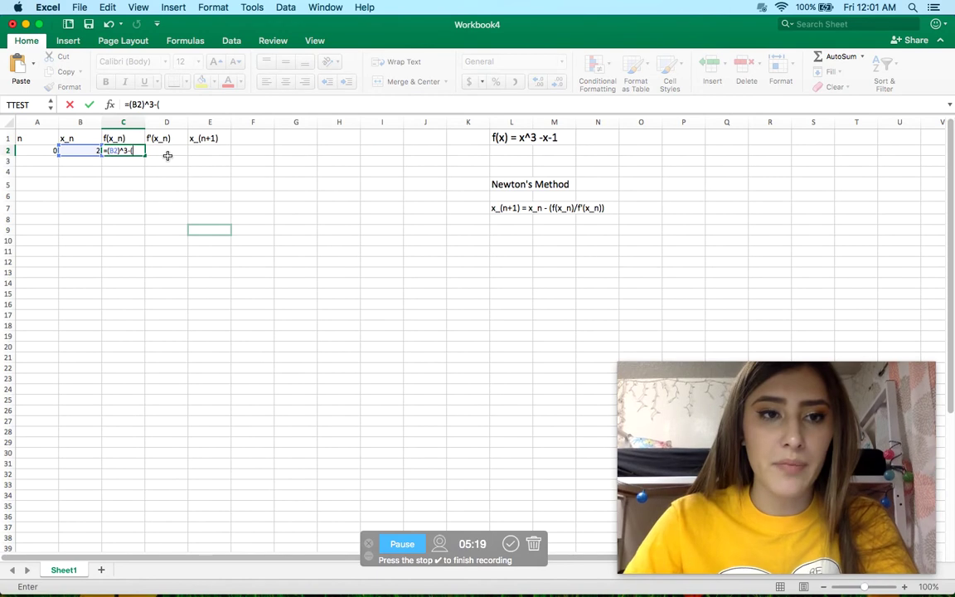
left_click(84, 153)
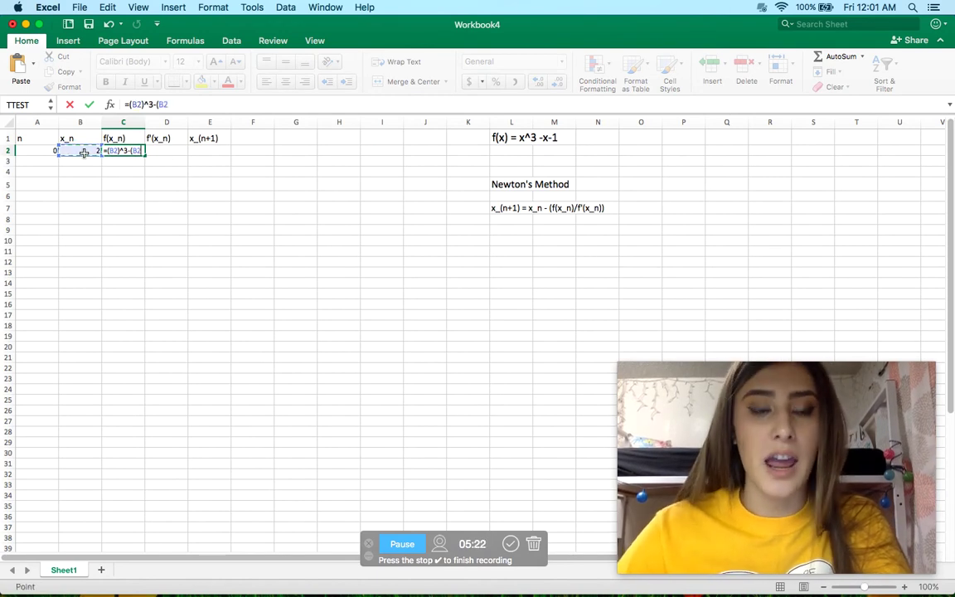
type(")-1")
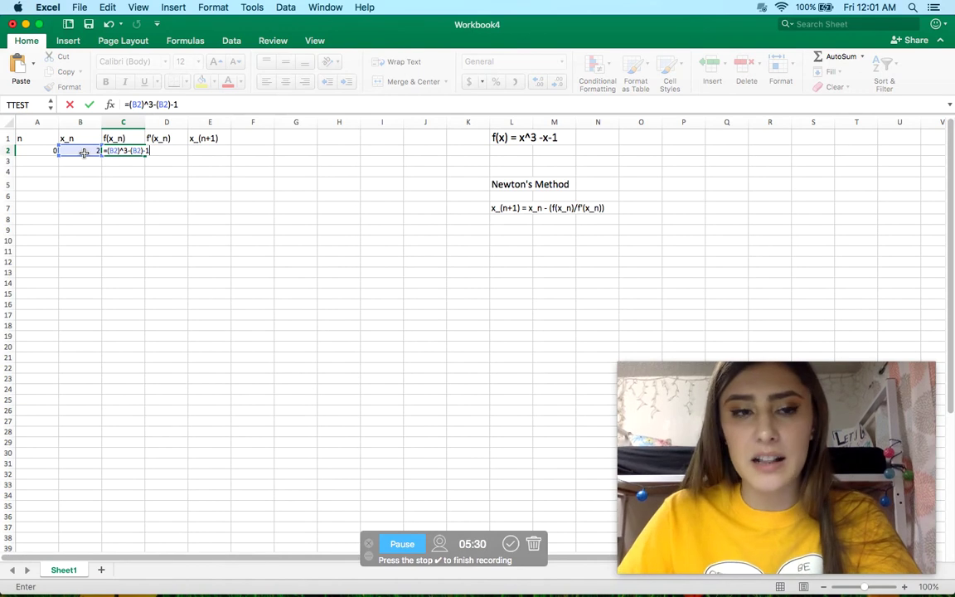
key("Return")
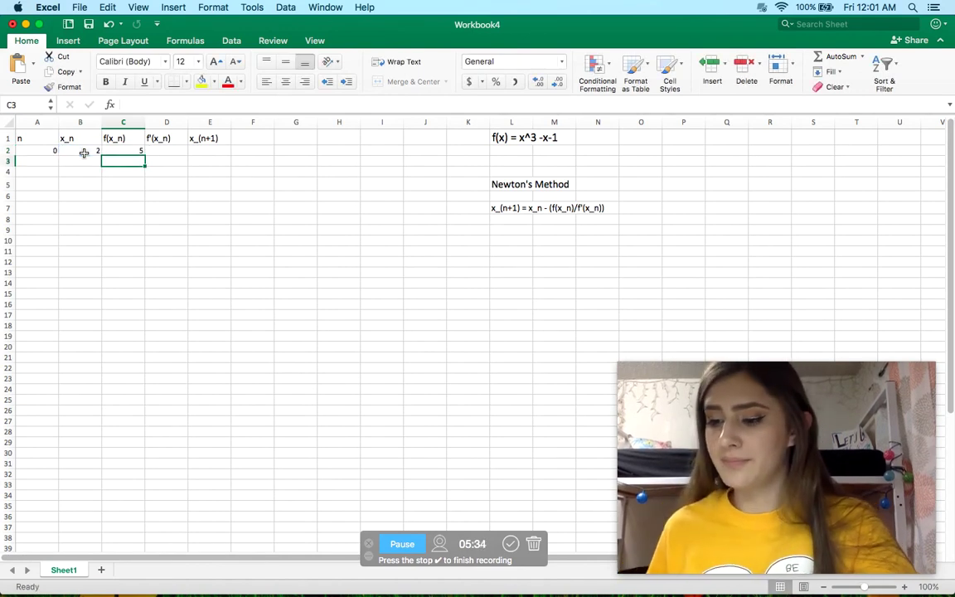
Set the font size of the Newton's Method iteration formula in cell L7 to 16
left_click(166, 152)
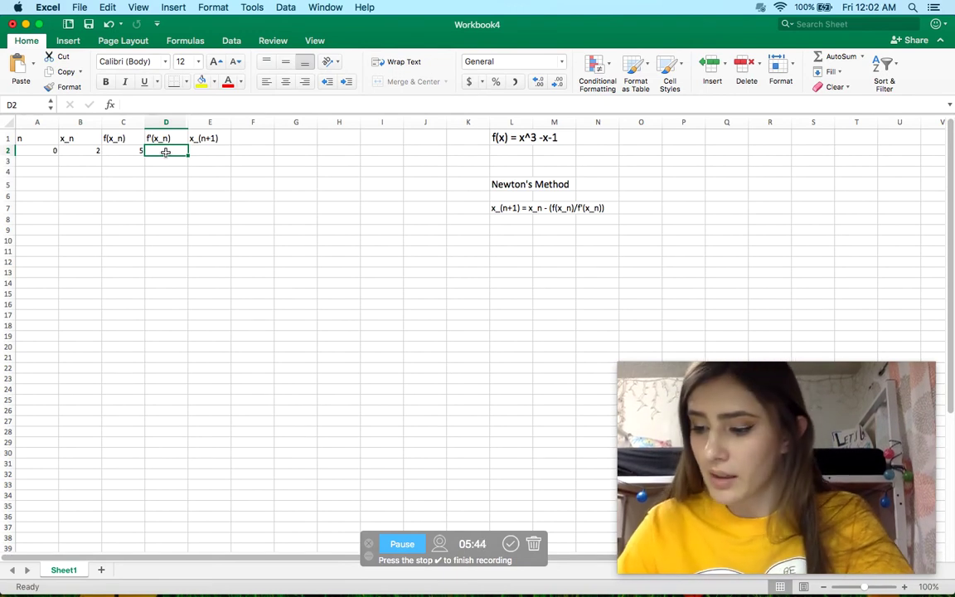
left_click(503, 151)
left_click_drag(495, 208, 581, 207)
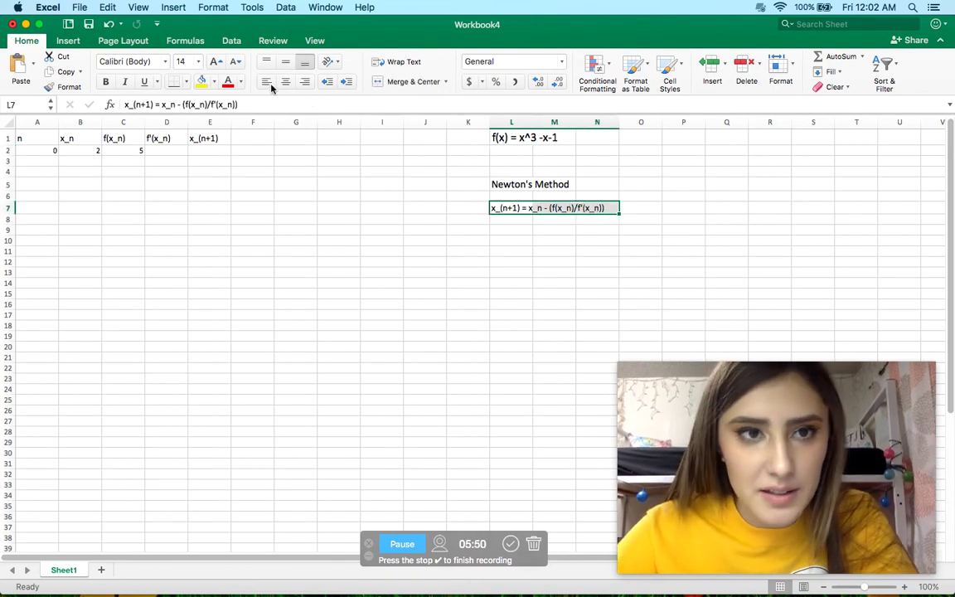
left_click(199, 66)
left_click(196, 163)
left_click(499, 282)
left_click(502, 151)
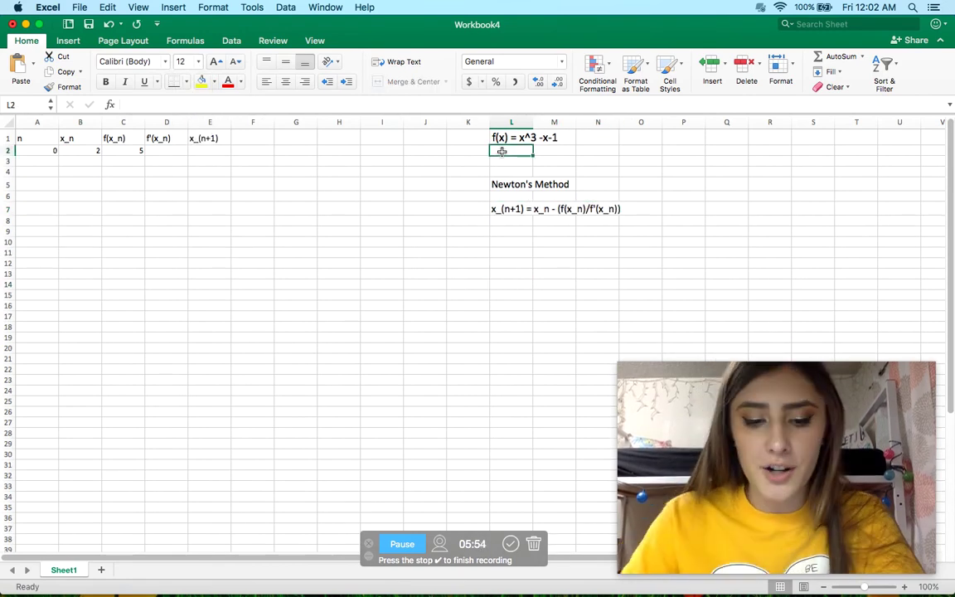
type("f")
key("BackSpace")
key("BackSpace")
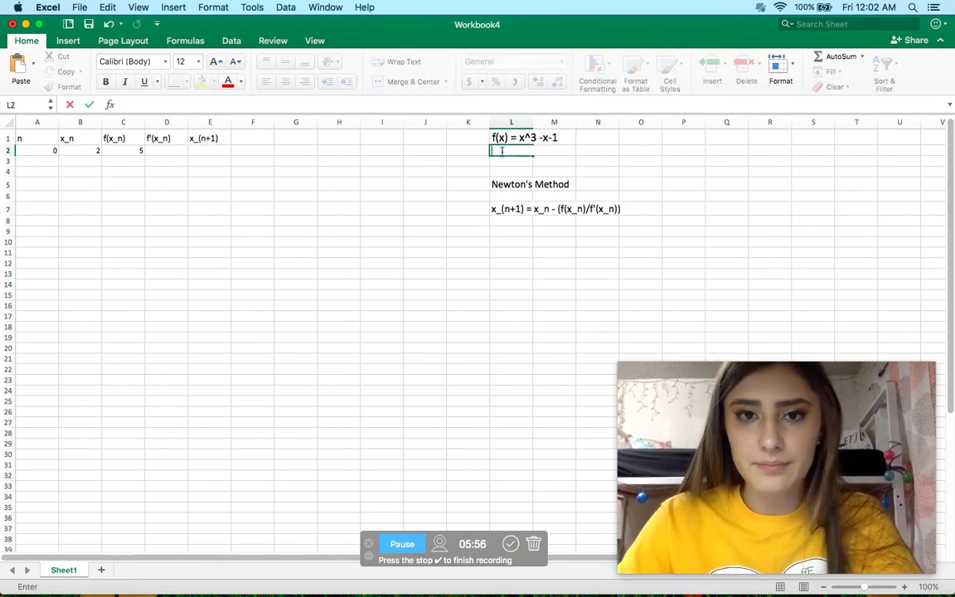
left_click(198, 61)
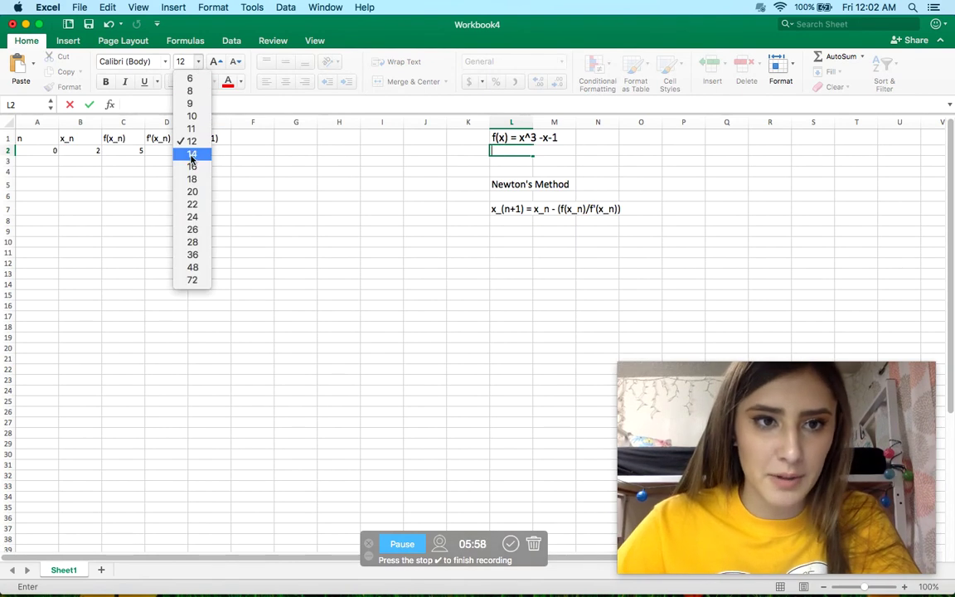
left_click(194, 153)
type("f(x) = x^3 -x-1")
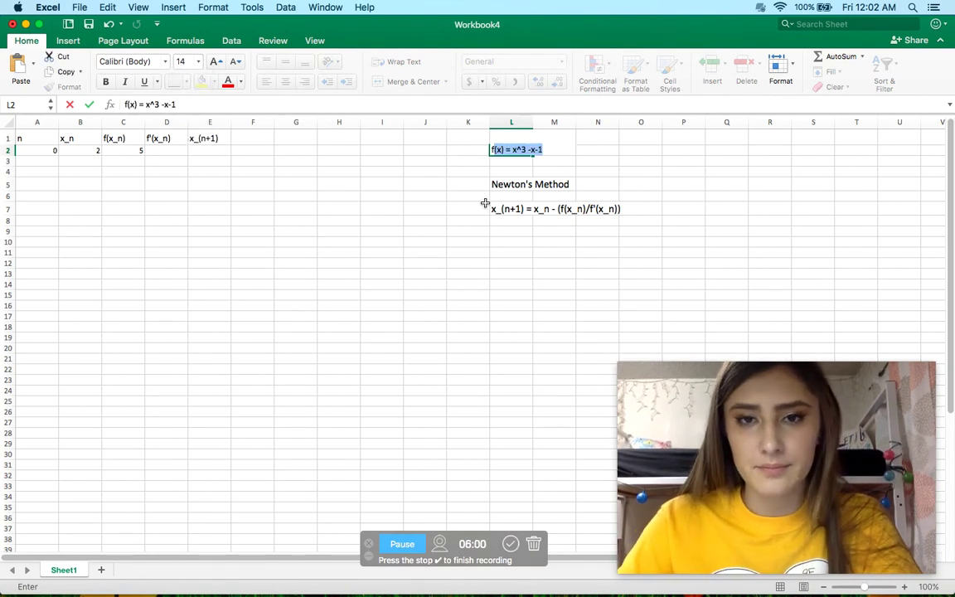
left_click(554, 327)
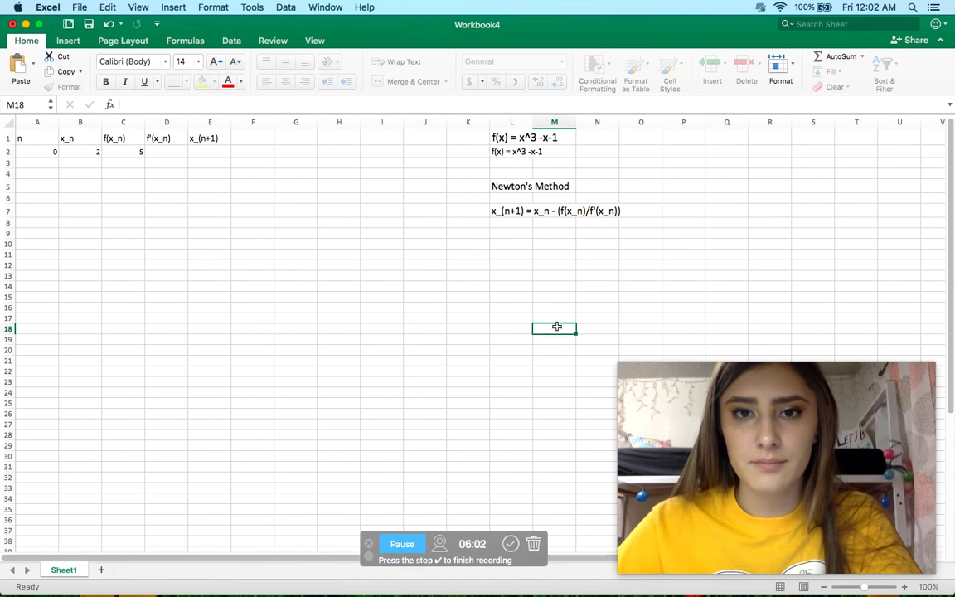
Replace the text in cell L2 with the derivative "f'(x) =3x^2 -1"
double_click(514, 154)
key("BackSpace")
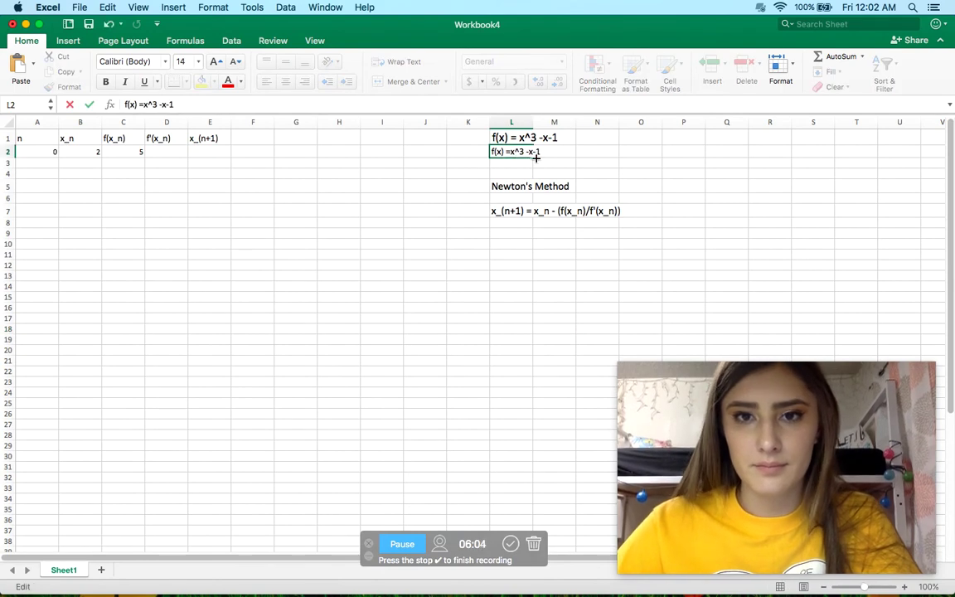
left_click_drag(543, 151, 489, 152)
key("BackSpace")
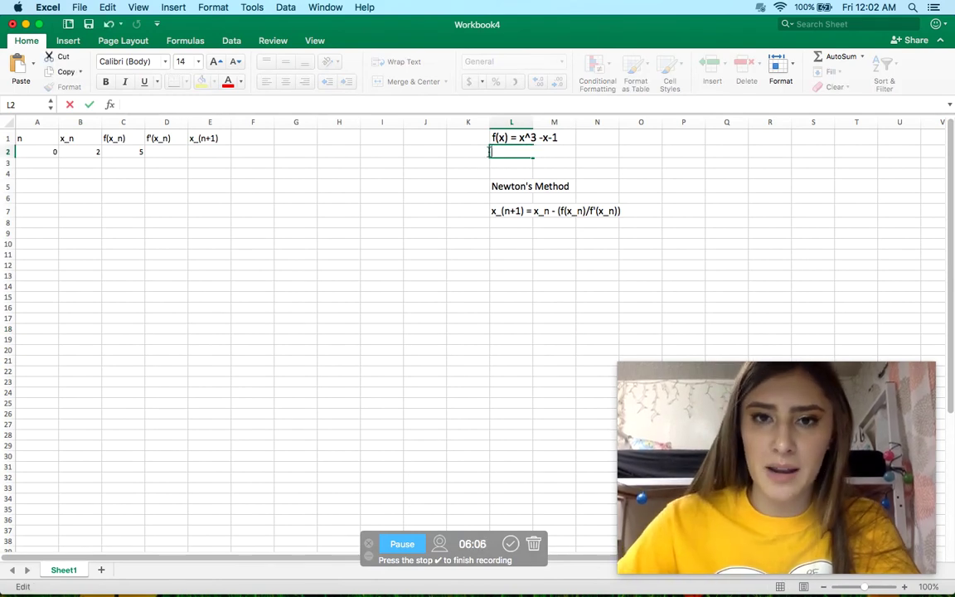
type("f'(")
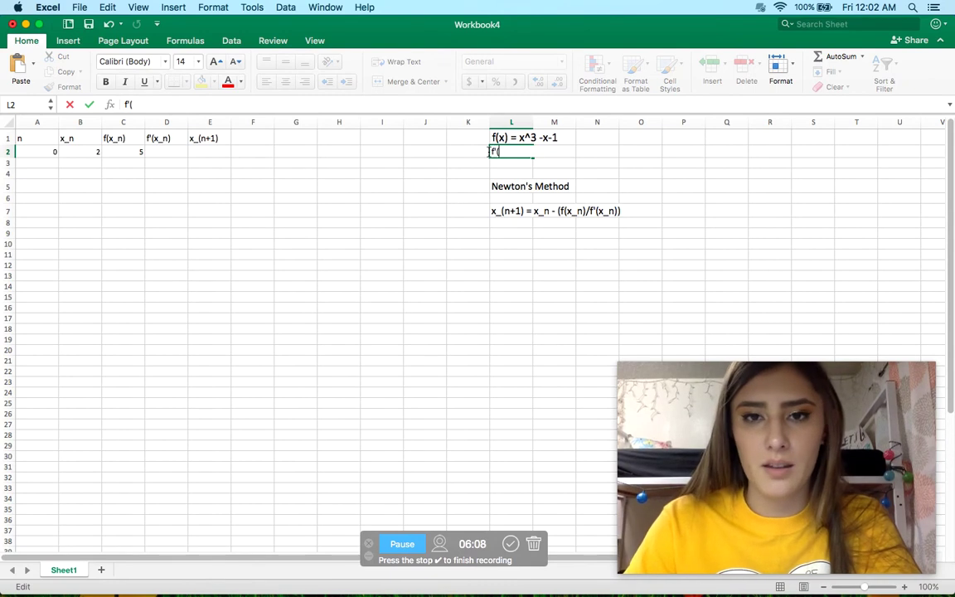
type("x) =")
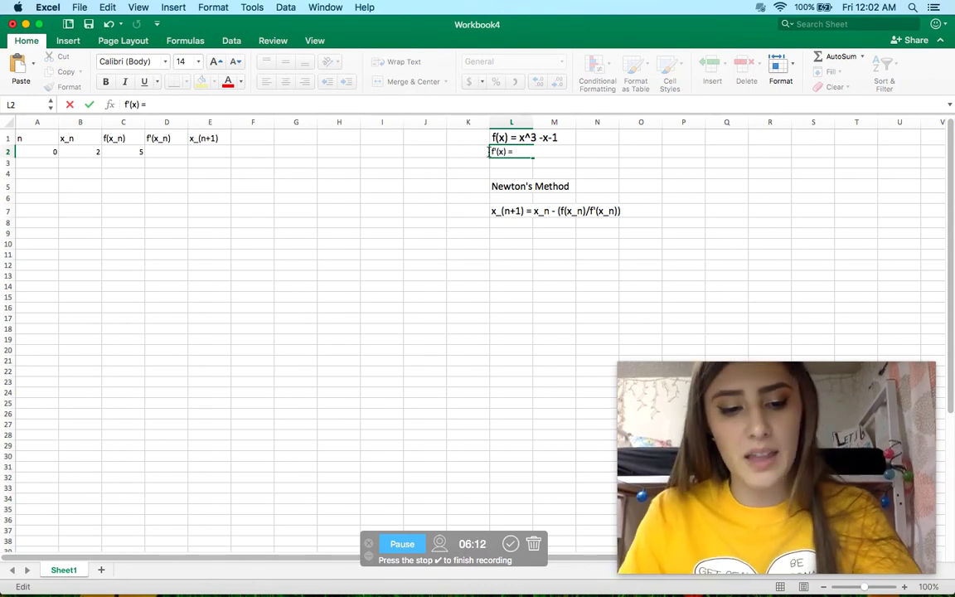
type("3x^2")
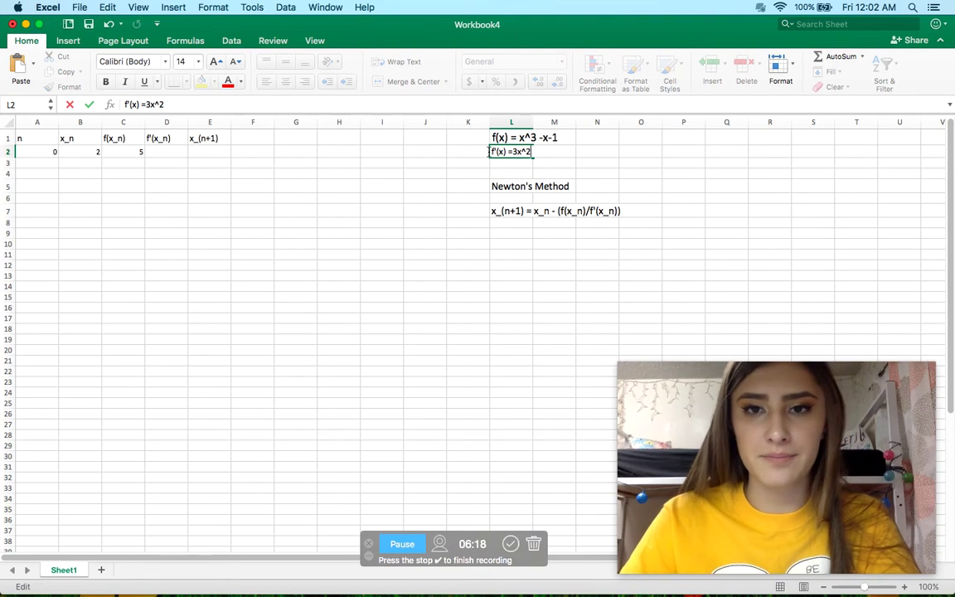
type(" -1")
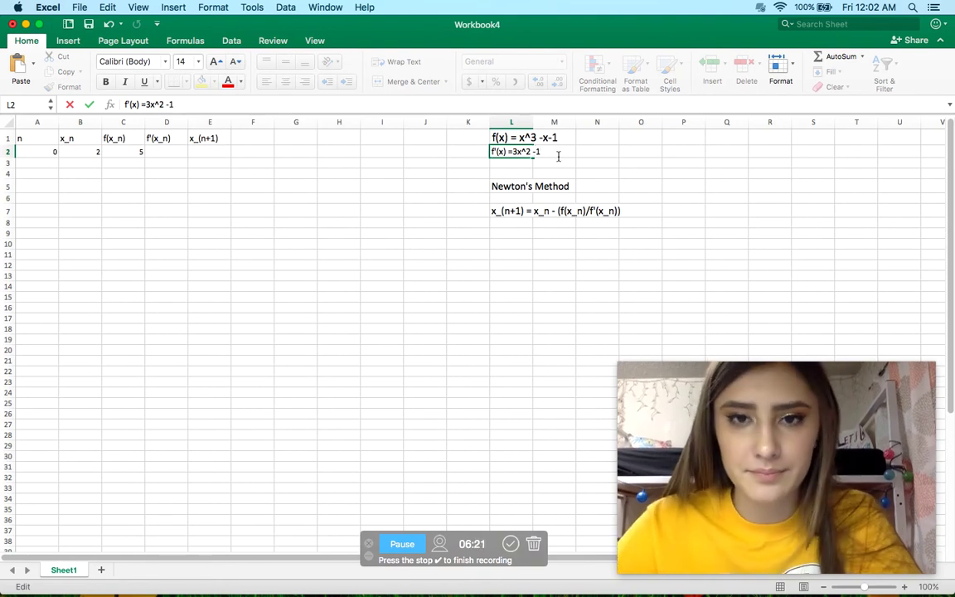
Set the font size of the derivative text in cell L2 to 16
left_click_drag(559, 156, 488, 151)
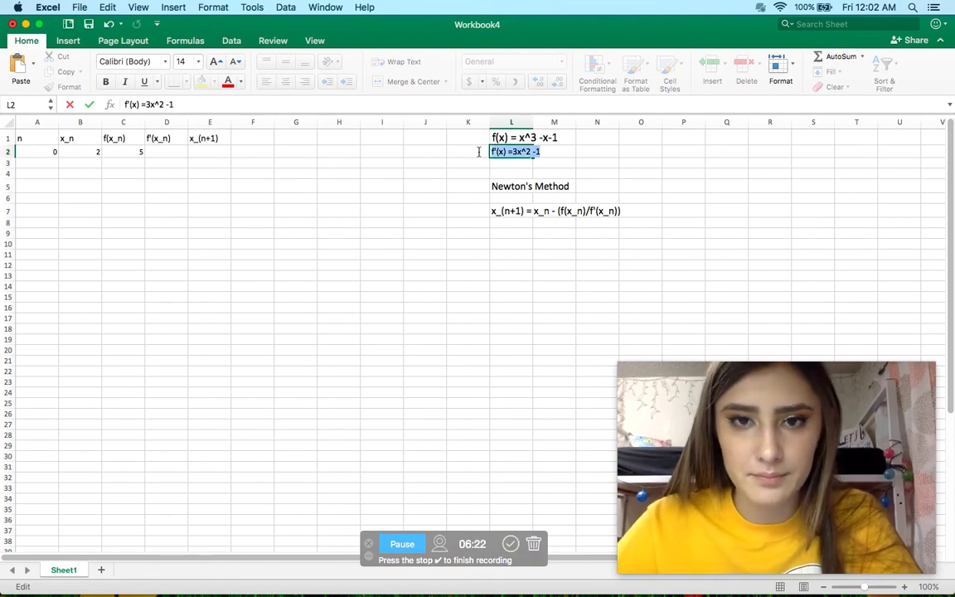
left_click(198, 63)
left_click(202, 168)
left_click(365, 218)
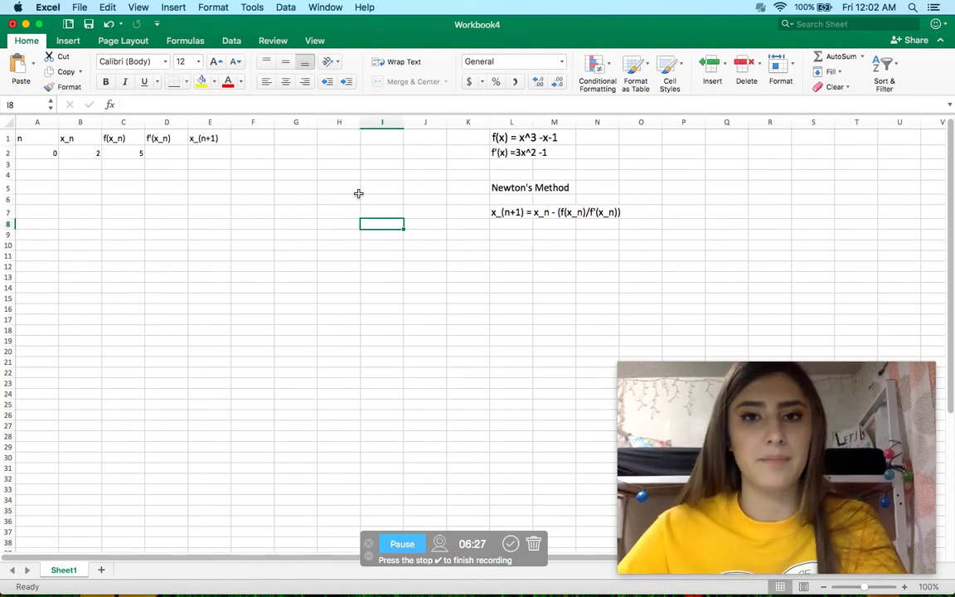
Enter the formula =(3*(B2)^2)-1 in cell D2 to evaluate f'(x_n)
left_click(163, 155)
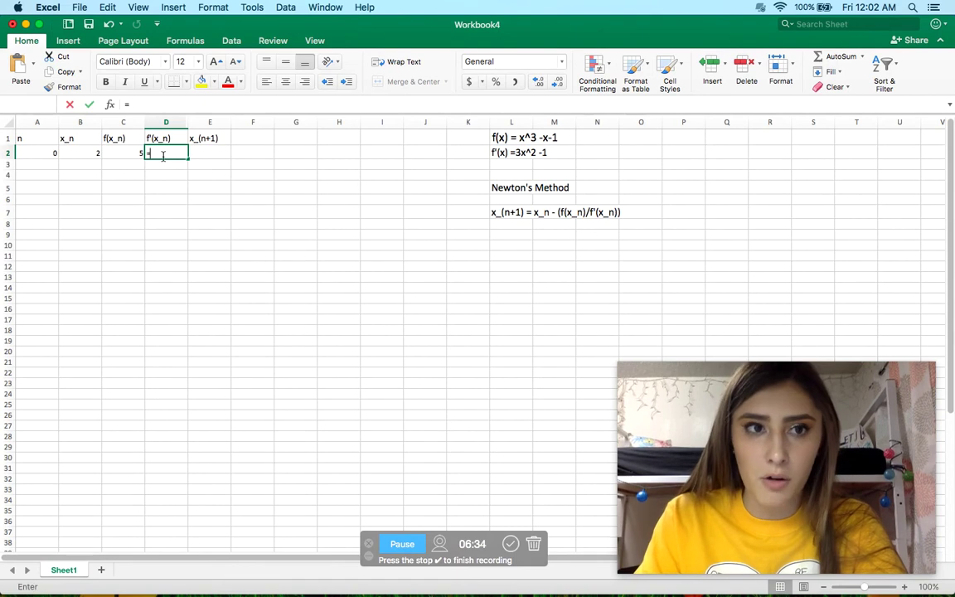
type("=")
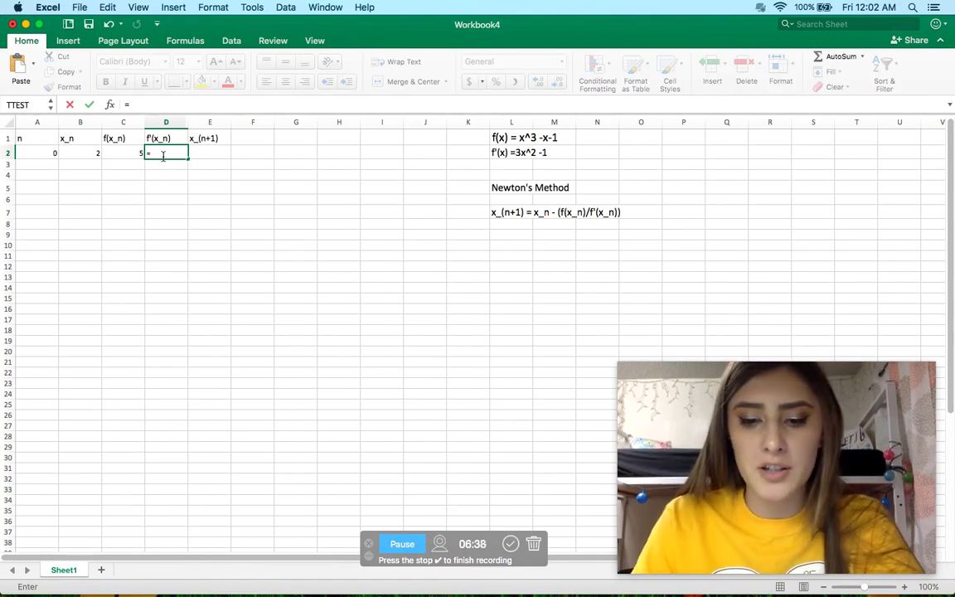
type("(3")
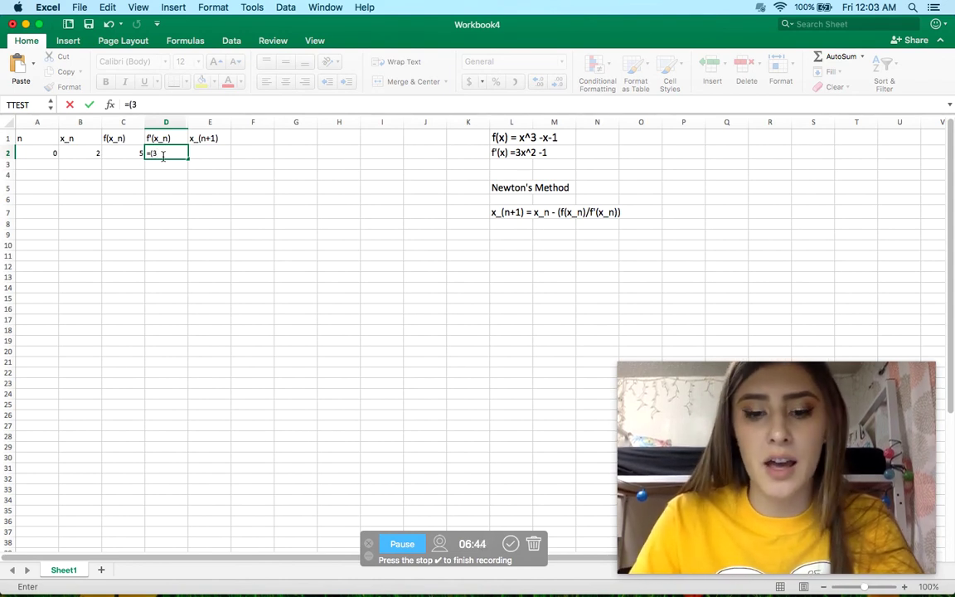
type("*")
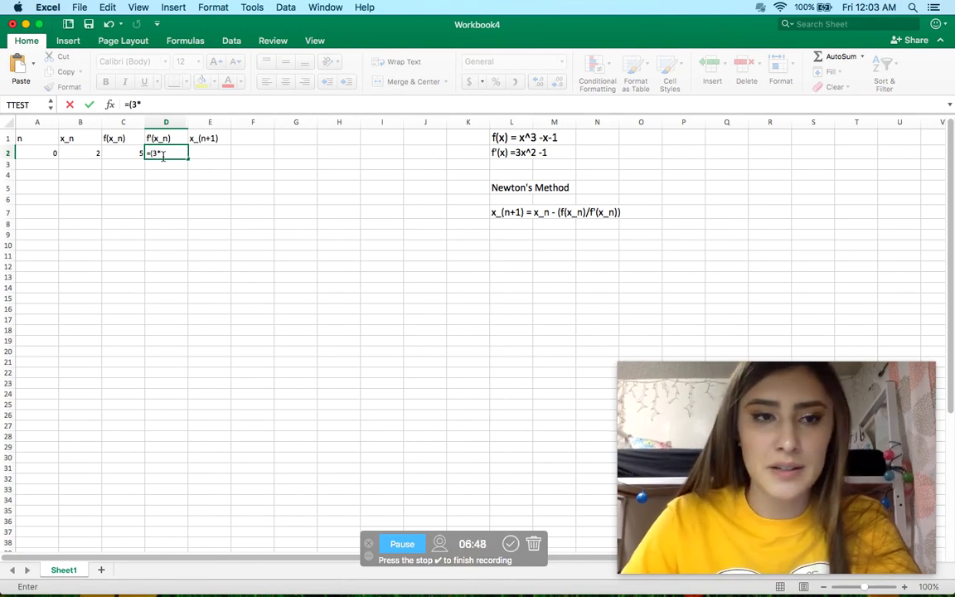
left_click(89, 152)
type(")^2")
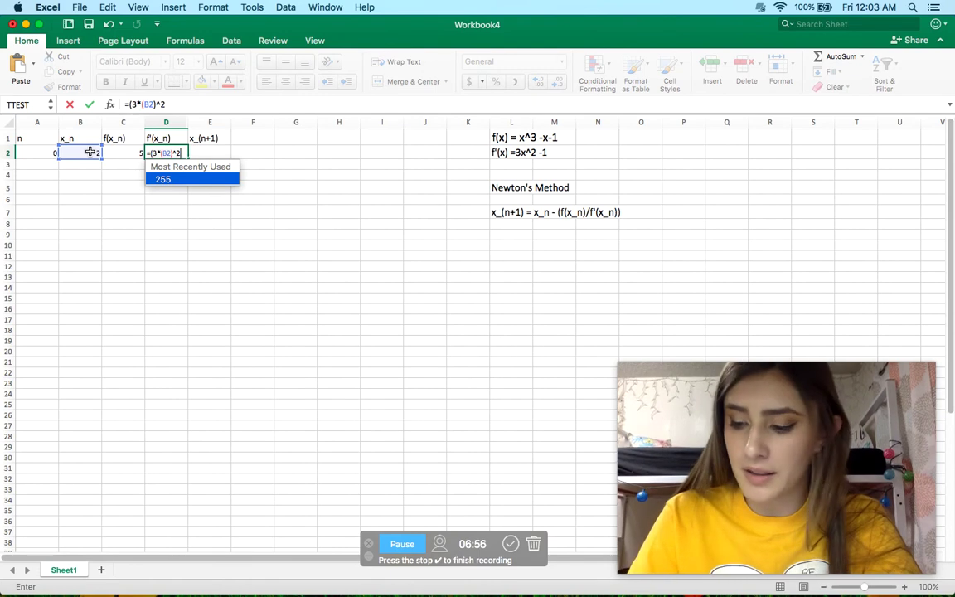
type(")")
type("-1")
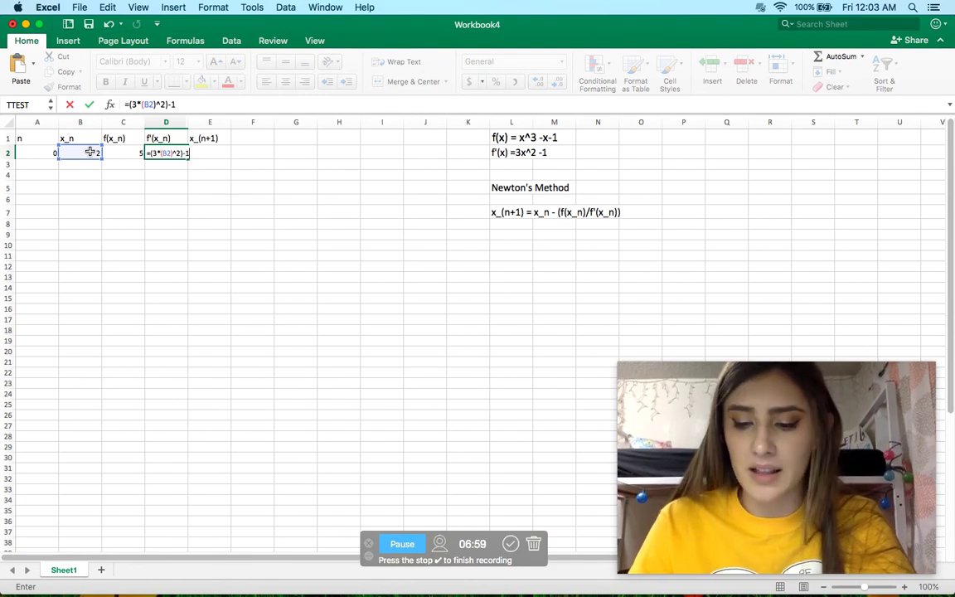
key("Return")
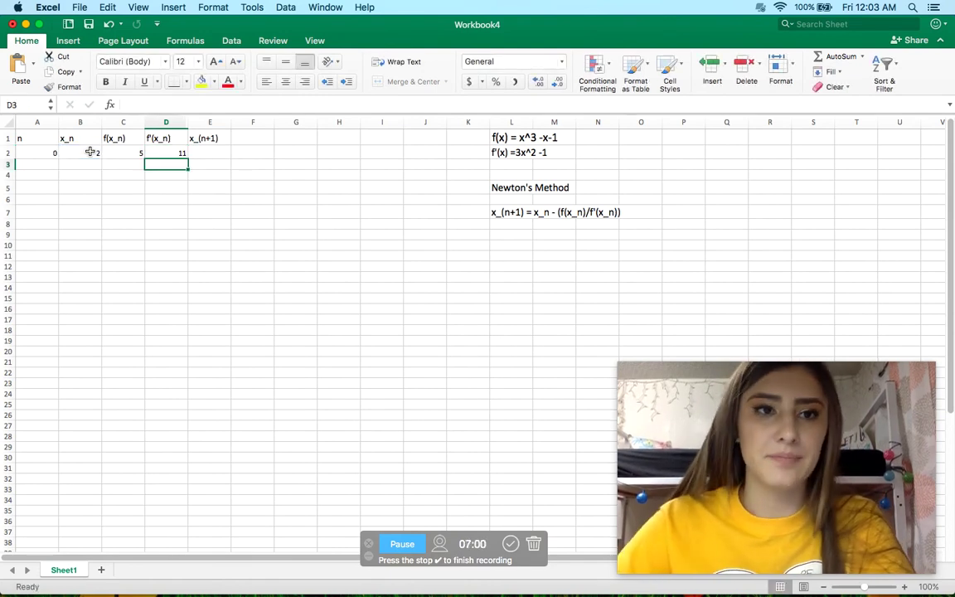
Enter the formula =B2-(C2/D2) in cell E2 to compute x_(n+1) by Newton's Method
left_click(201, 153)
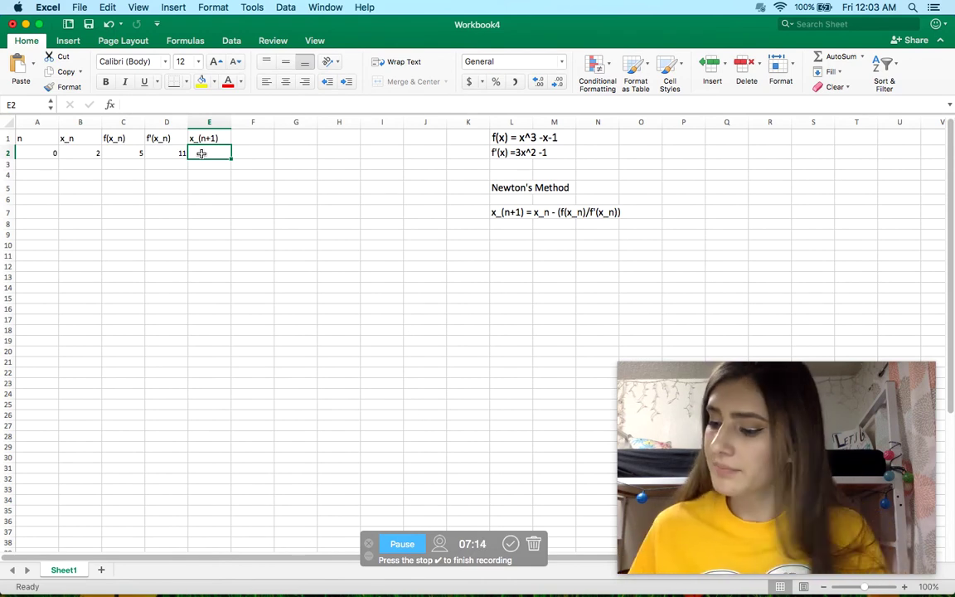
left_click(92, 157)
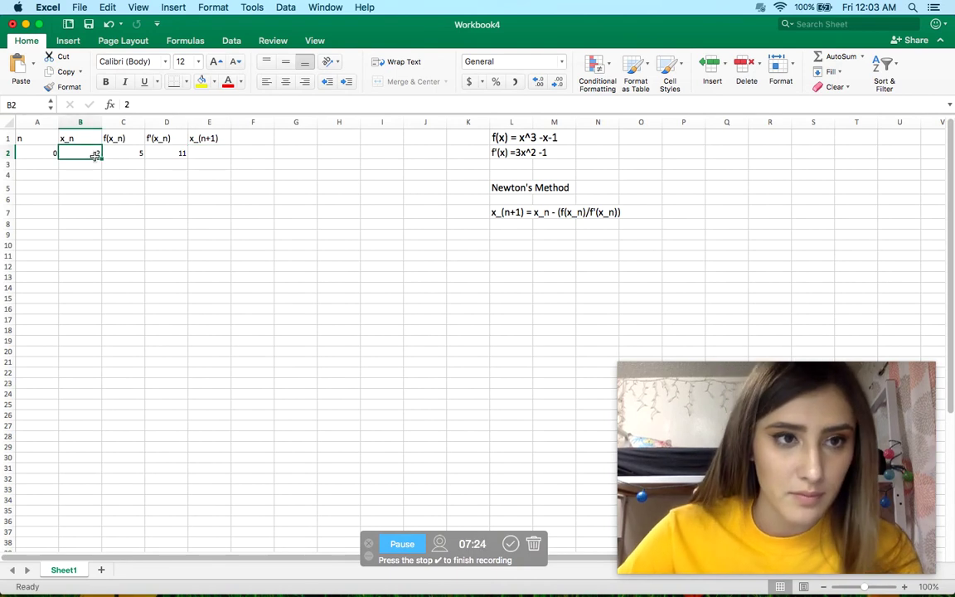
left_click_drag(95, 155, 164, 154)
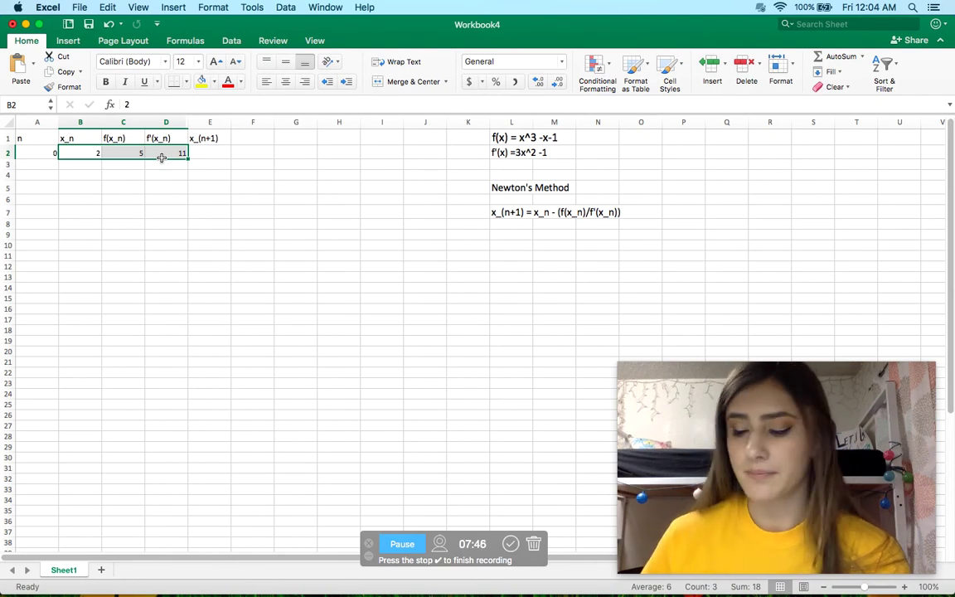
left_click(207, 155)
type("=")
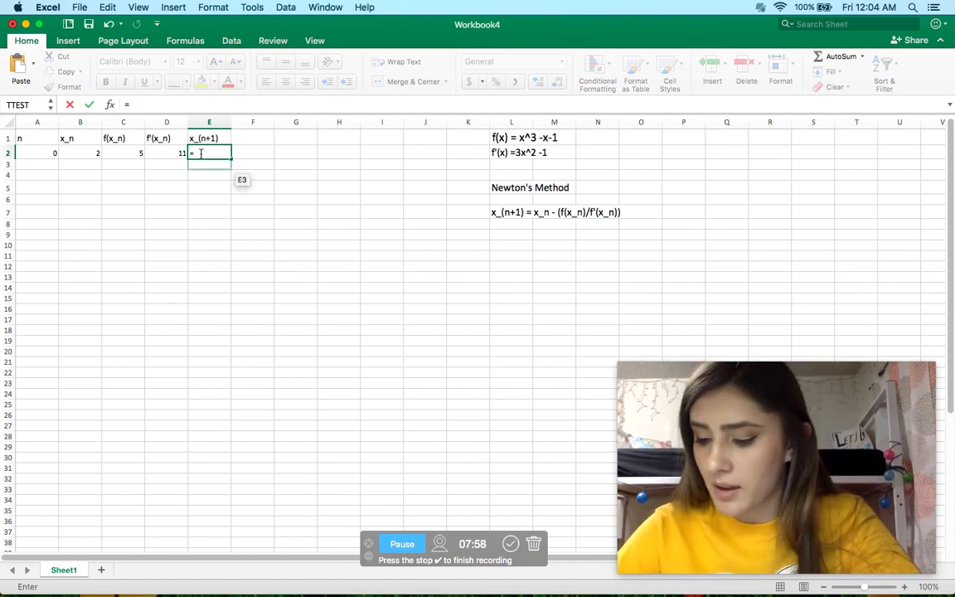
type("B2")
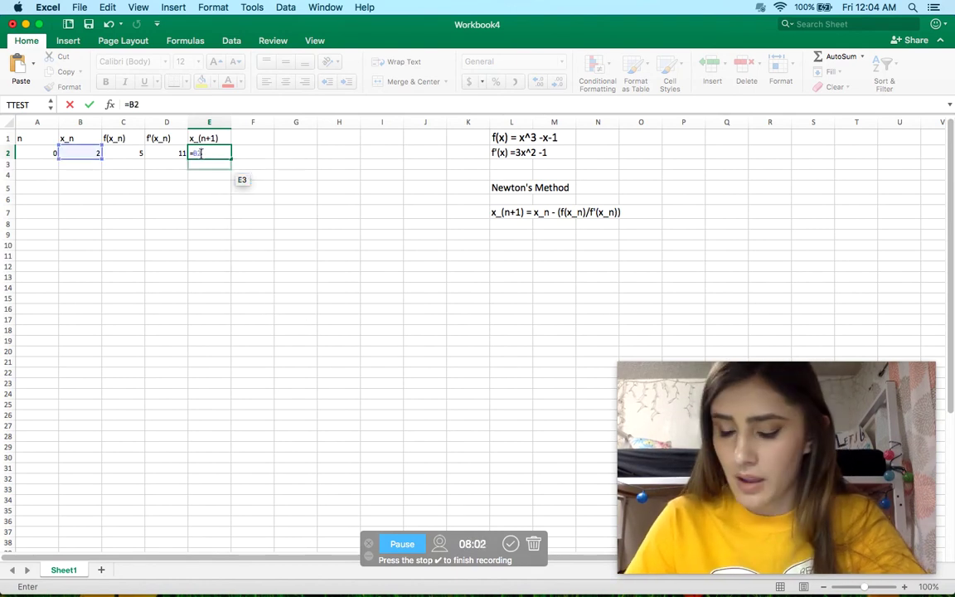
type("-(")
left_click(132, 154)
type("/")
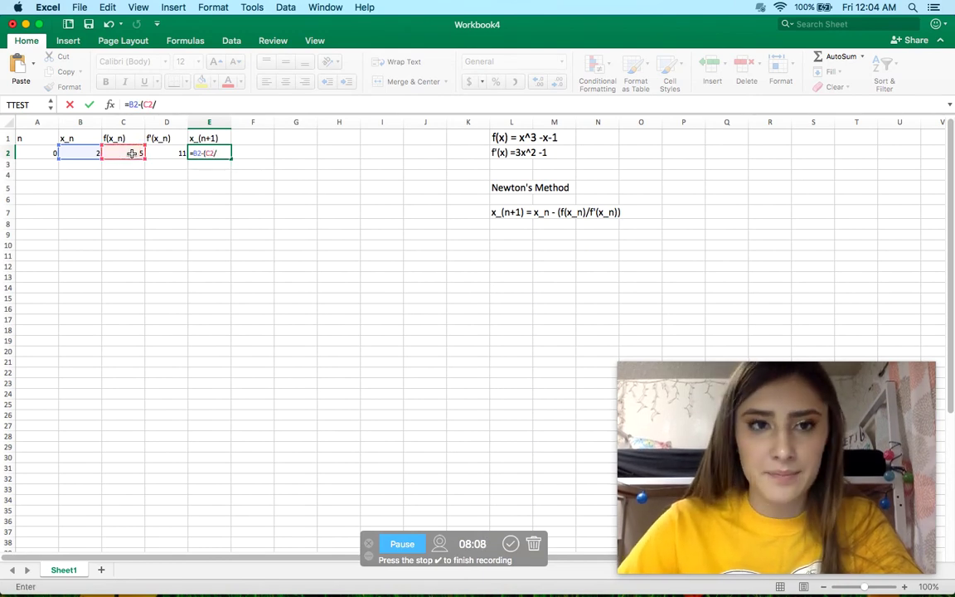
left_click(161, 153)
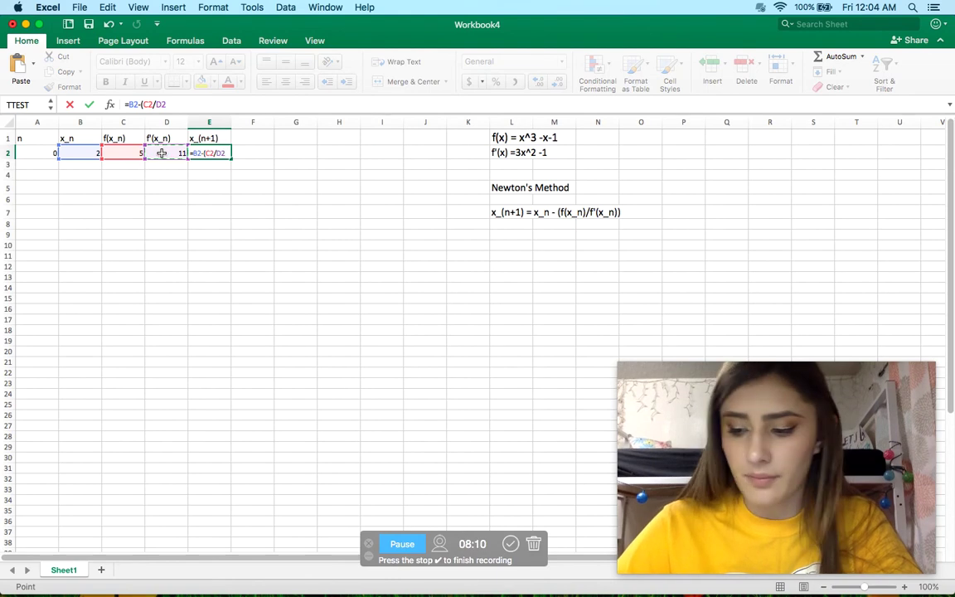
type(")")
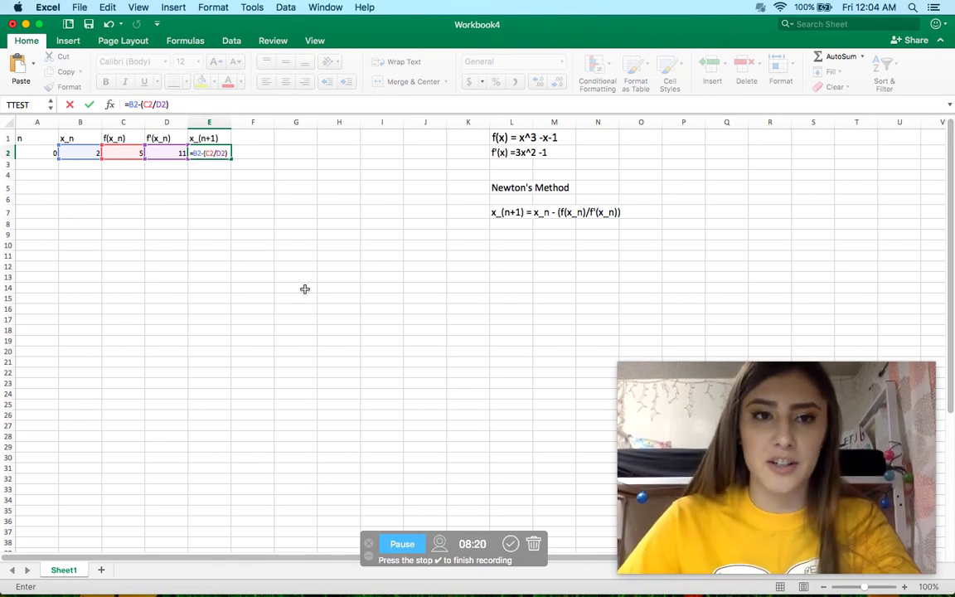
key("Return")
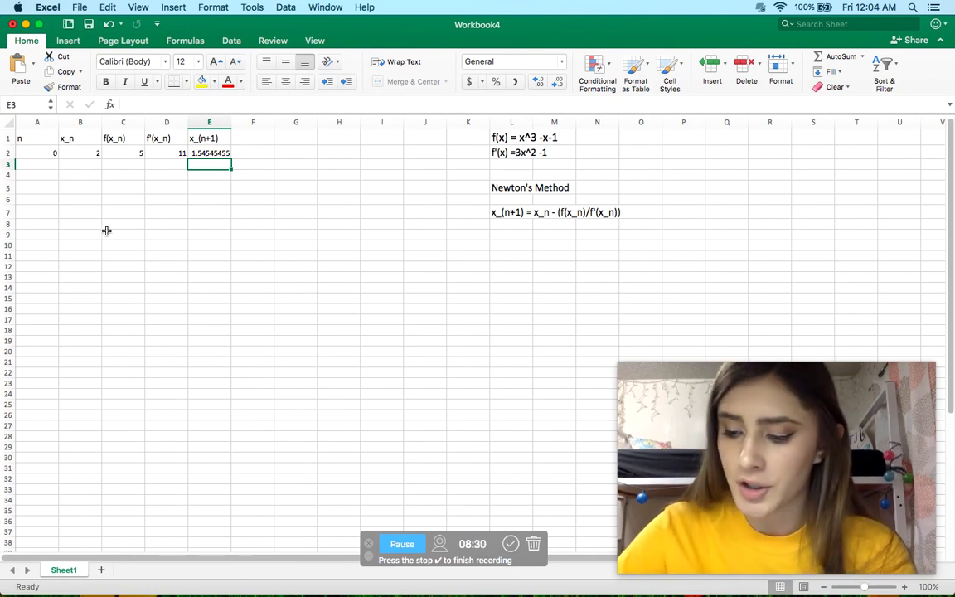
Enter the formula =A2+1 in cell A3 to increment the iteration number n
left_click(44, 164)
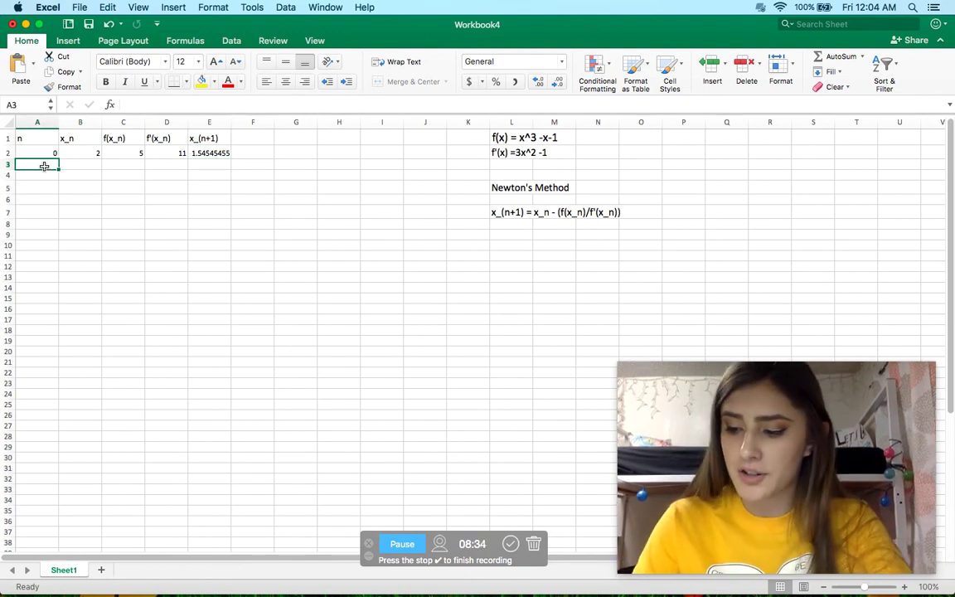
type("=")
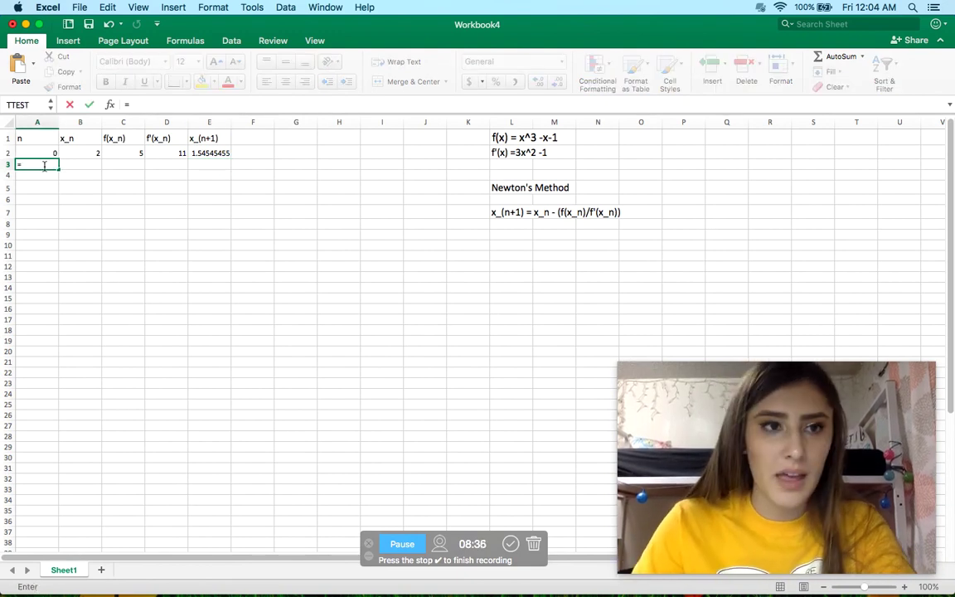
type("A2+1")
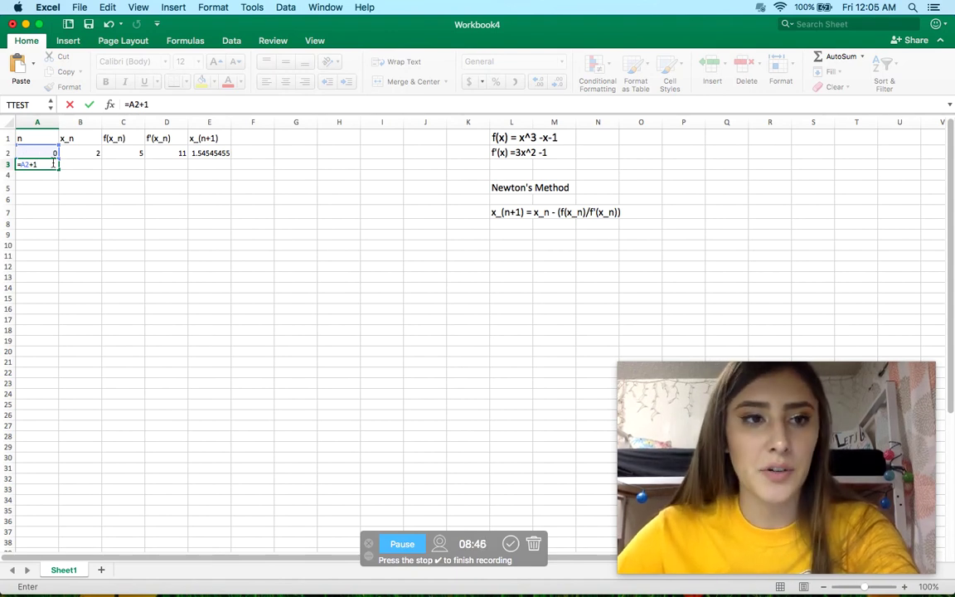
key("Return")
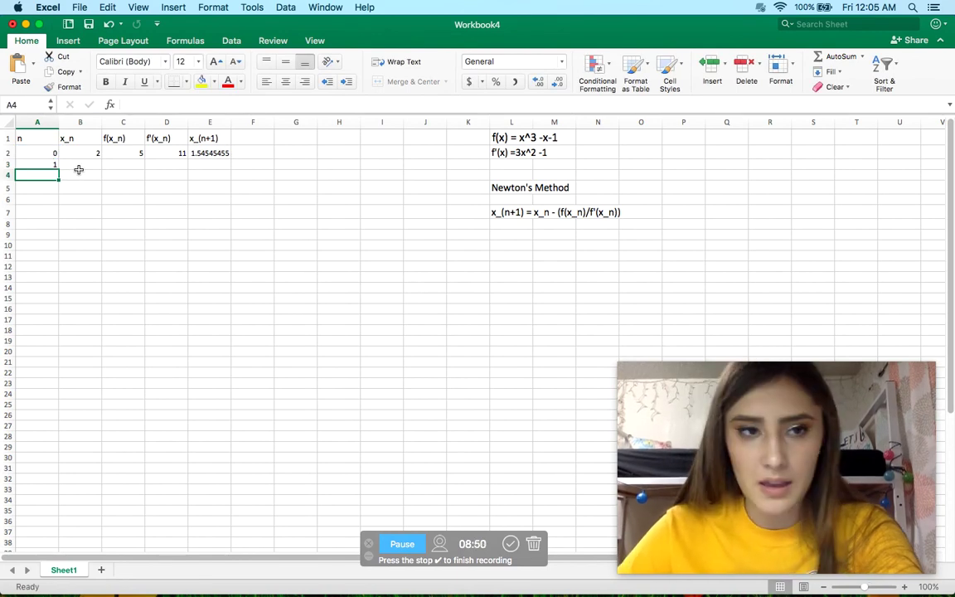
Enter the formula =E2 in cell B3 so x_n takes the previous row's x_(n+1) value
left_click(88, 166)
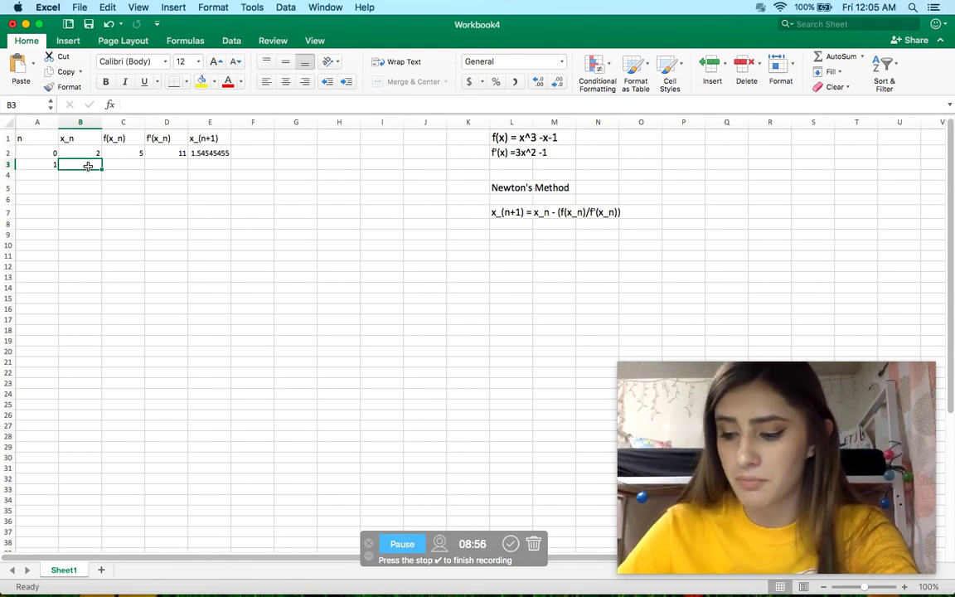
left_click(222, 153)
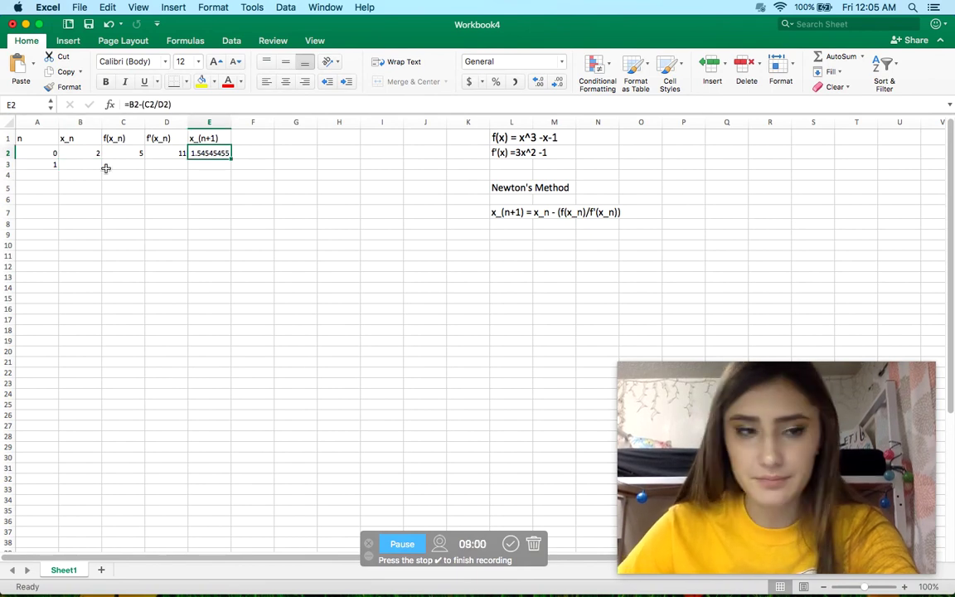
left_click(73, 165)
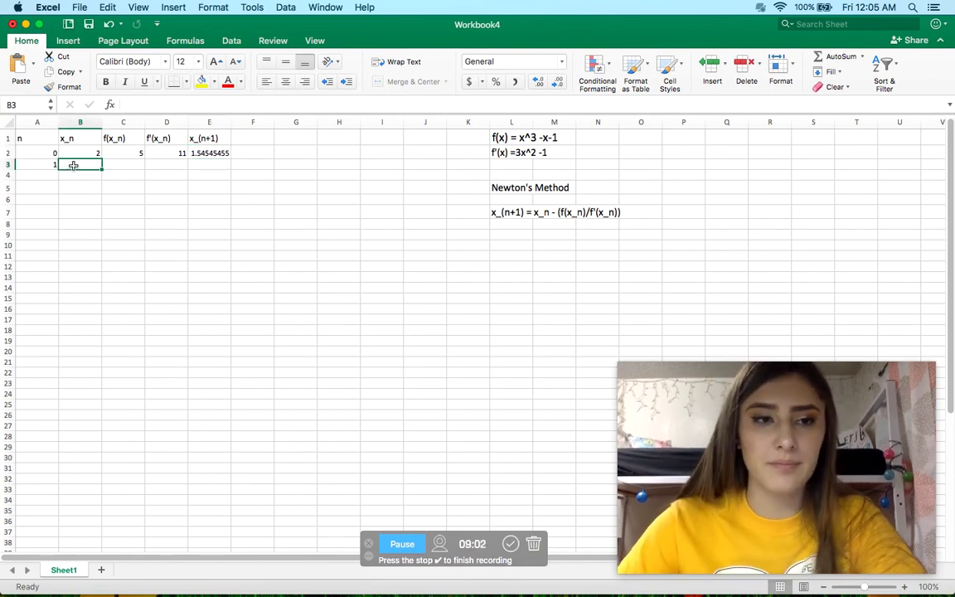
type("=")
left_click(225, 154)
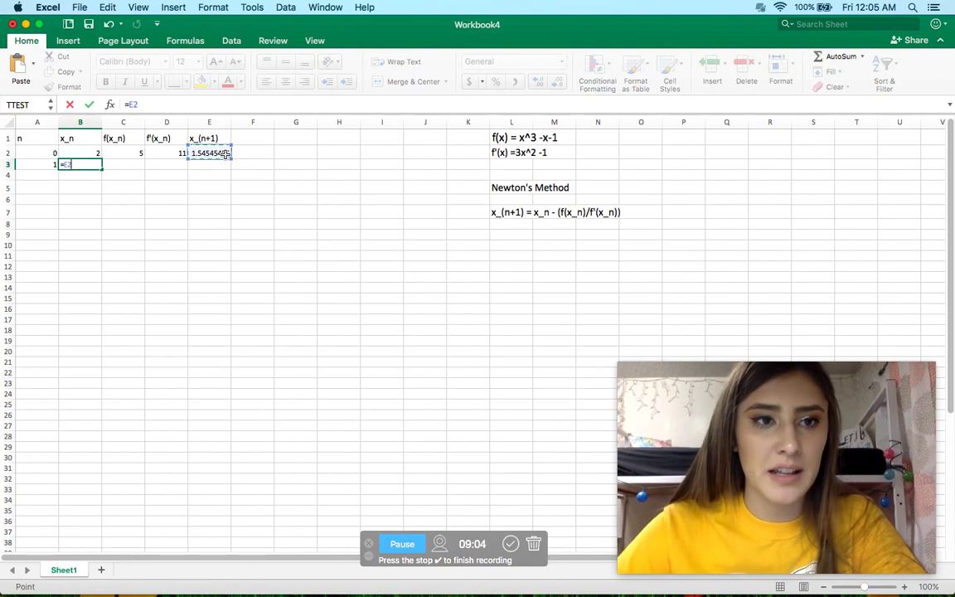
key("Return")
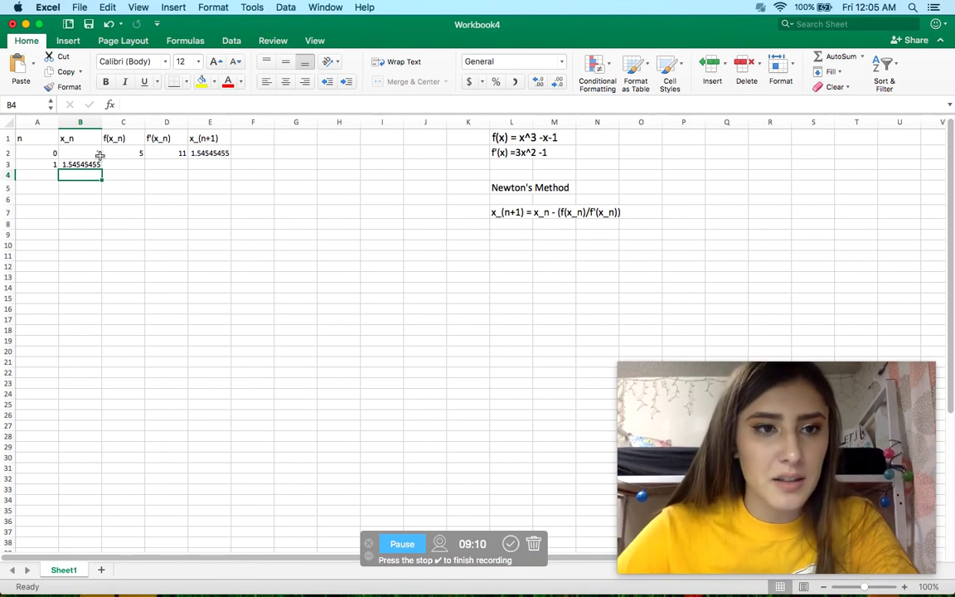
Set the font size of the table cells A2:E3 to 16
left_click(50, 152)
left_click_drag(50, 152, 200, 162)
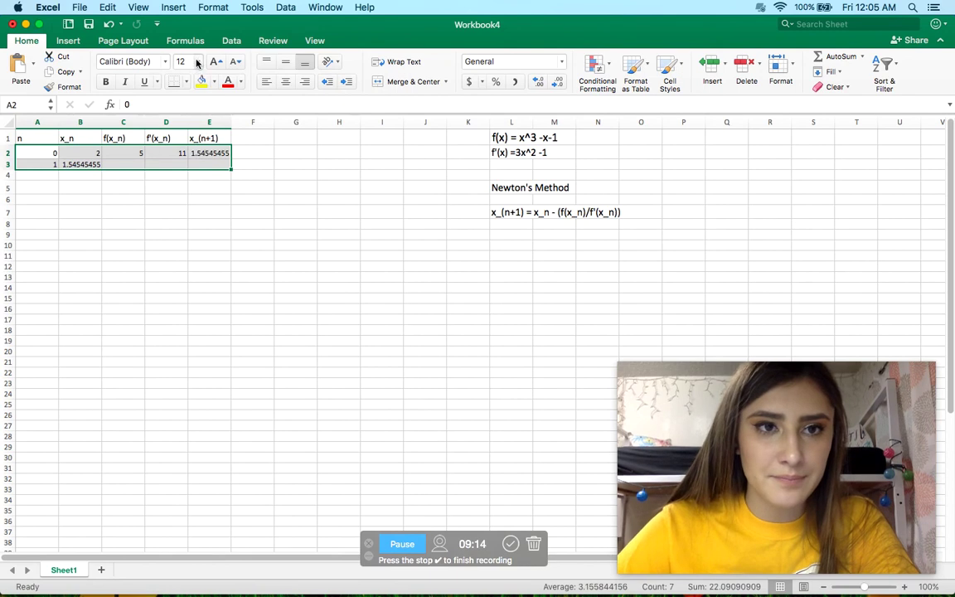
left_click(198, 61)
left_click(193, 166)
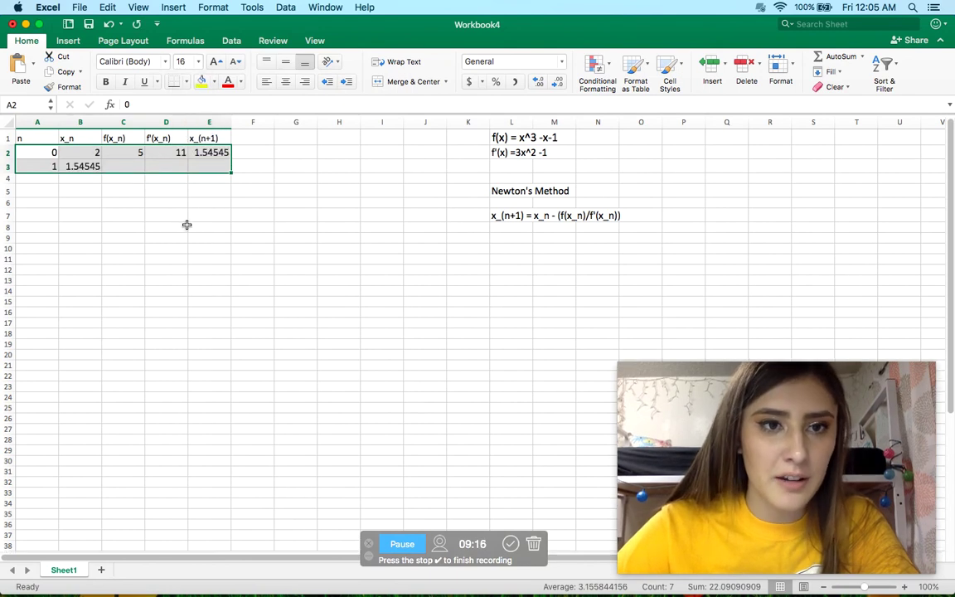
left_click(186, 226)
Fill the formulas in C2:E2 down into row 3
left_click_drag(52, 152, 94, 149)
left_click(97, 150)
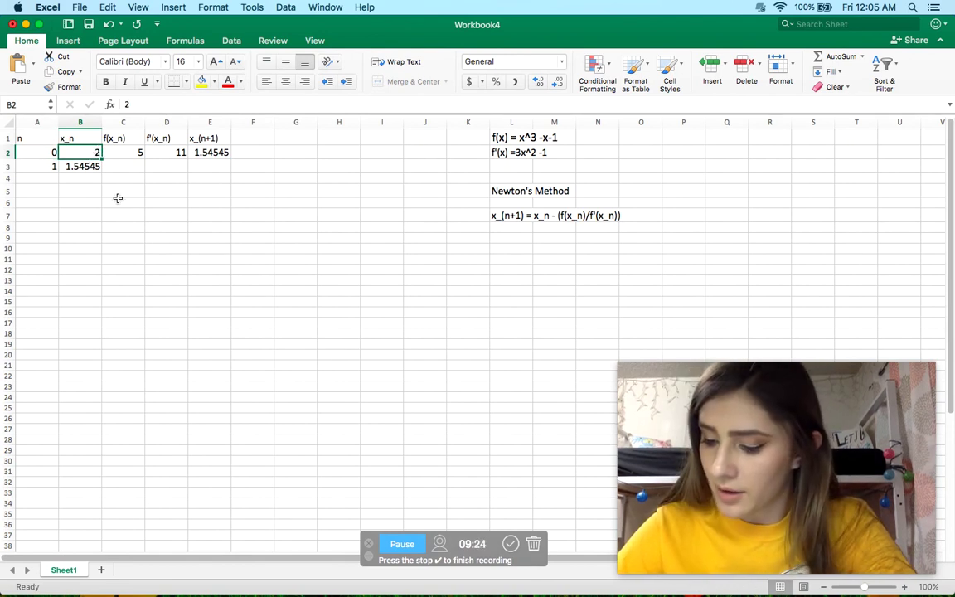
left_click(122, 155)
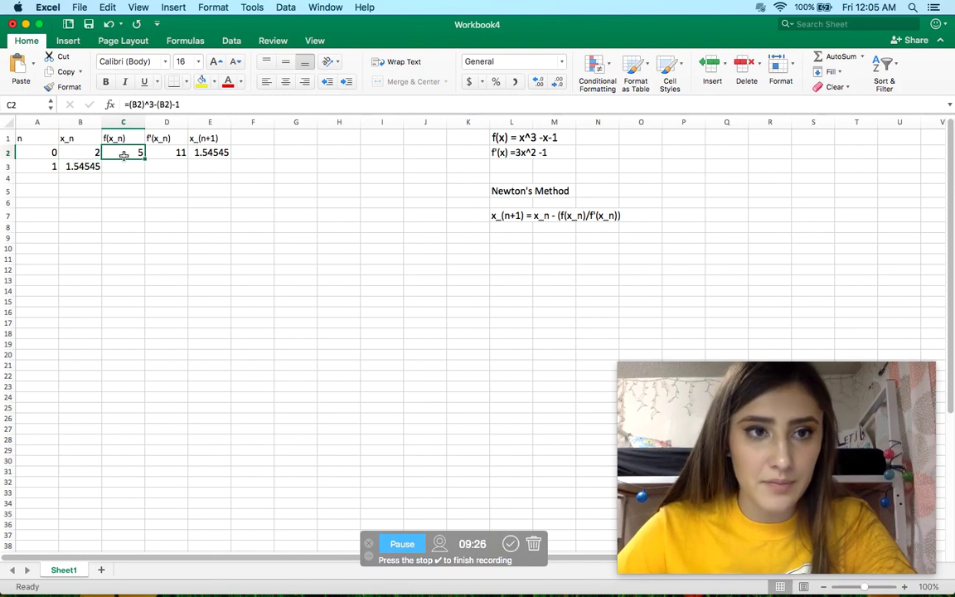
left_click_drag(124, 154, 203, 153)
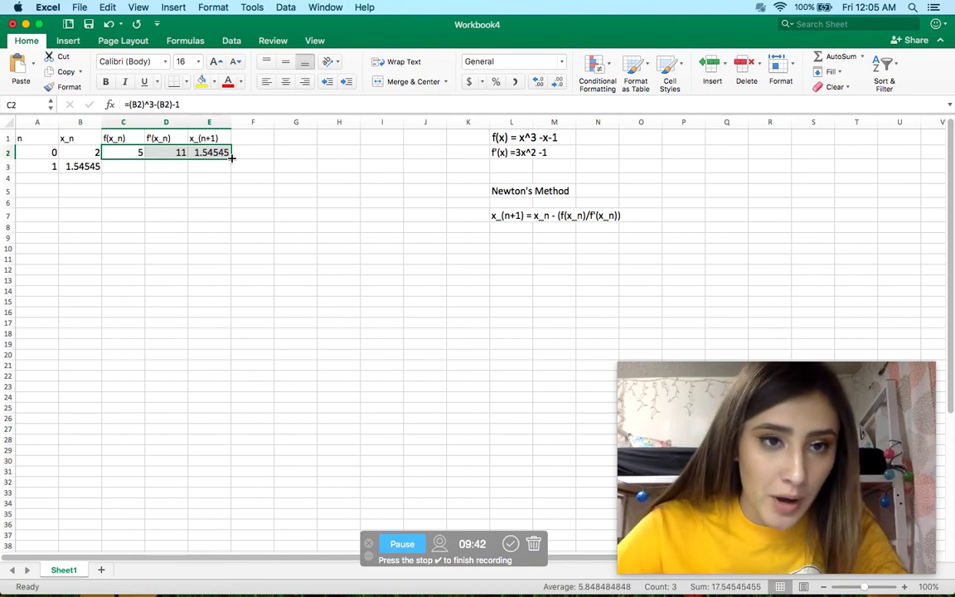
left_click_drag(231, 157, 231, 166)
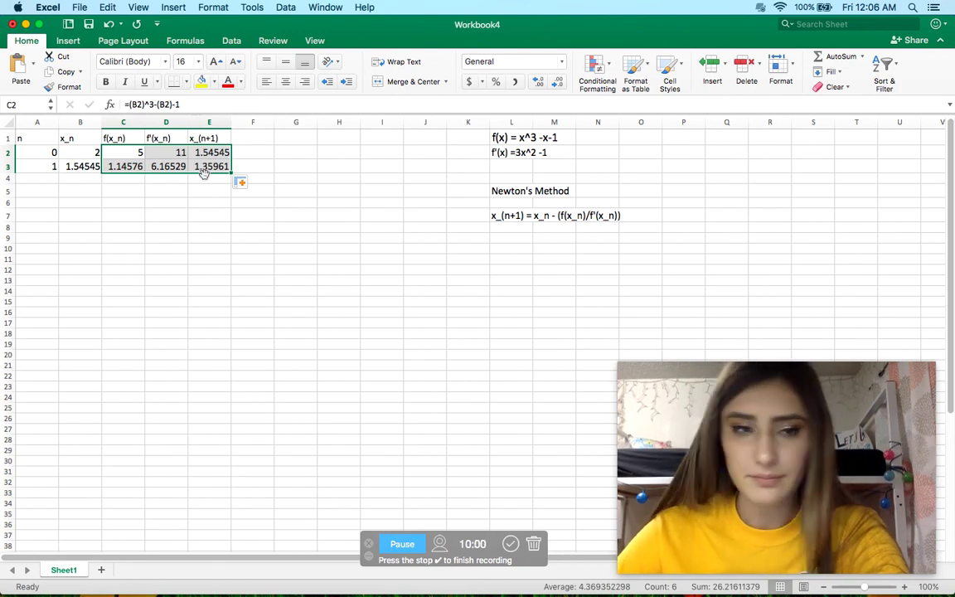
left_click(171, 188)
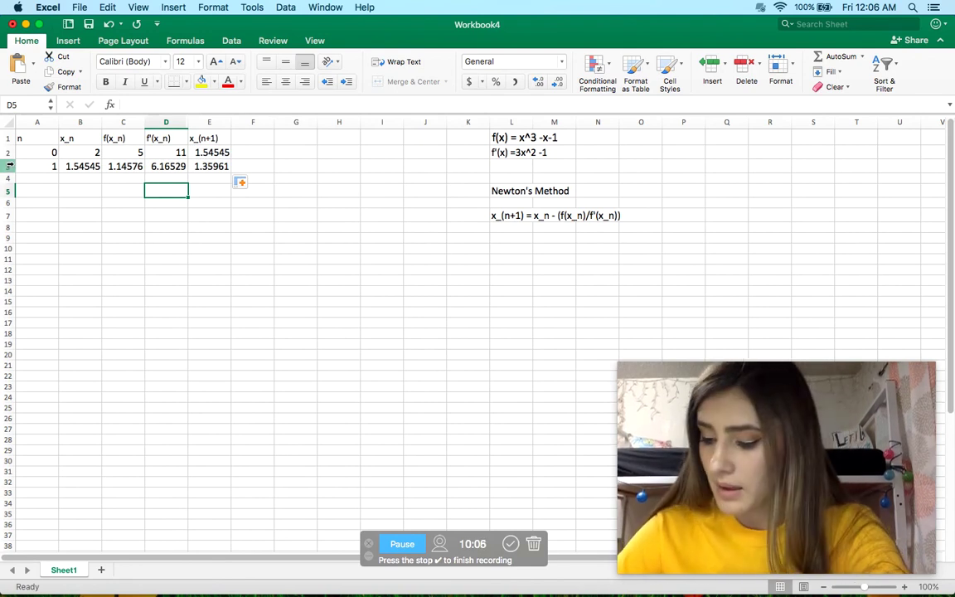
Fill the row 3 formulas in A3:E3 down to row 14 to extend the iterations to n = 12
left_click(34, 167)
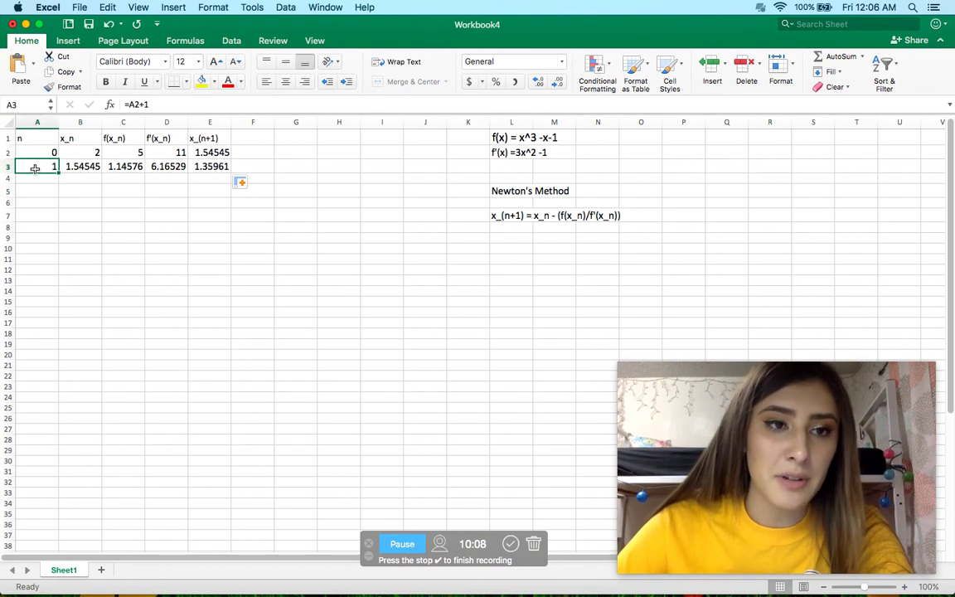
left_click_drag(36, 168, 155, 167)
left_click_drag(205, 168, 196, 166)
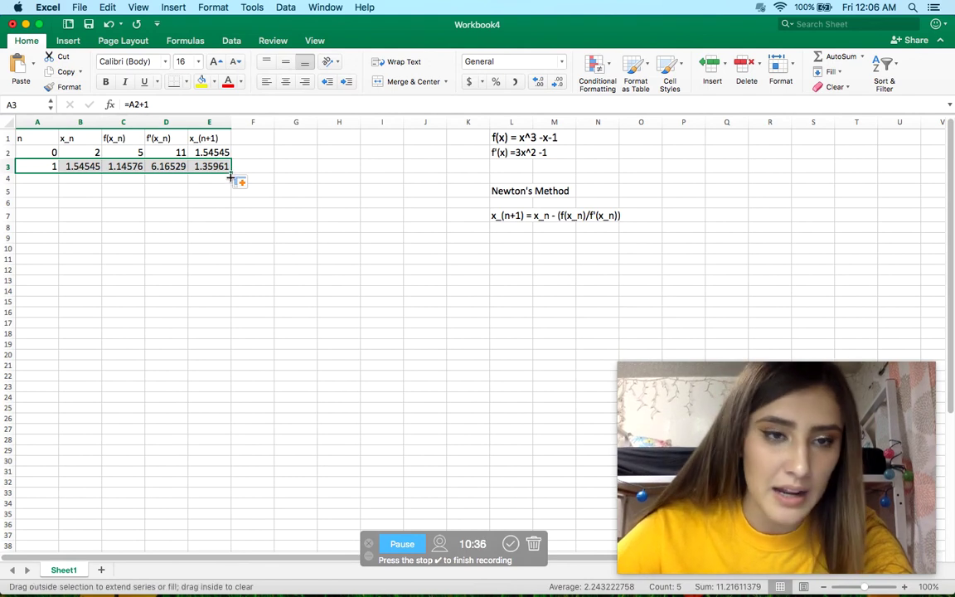
left_click_drag(230, 178, 228, 295)
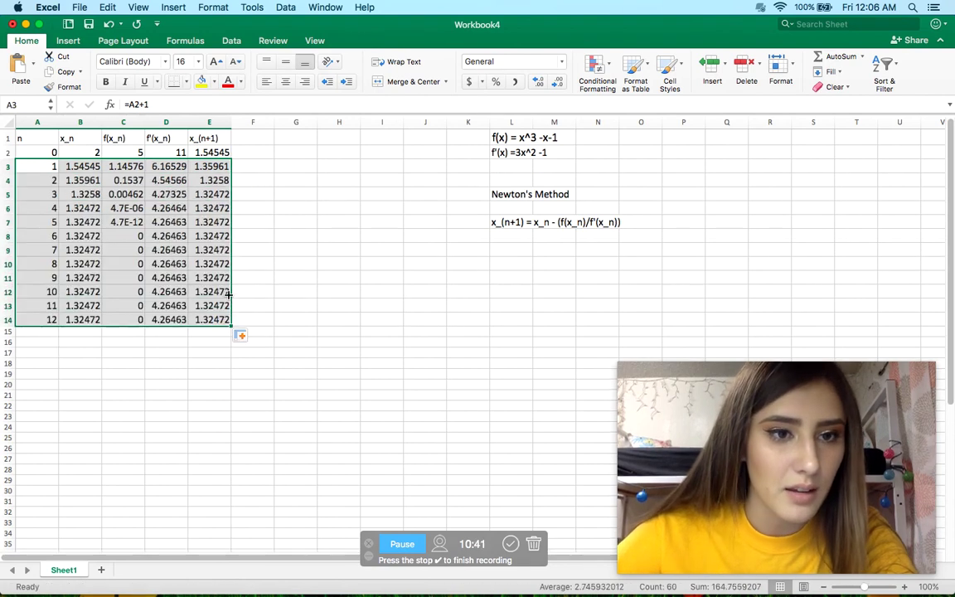
left_click(235, 367)
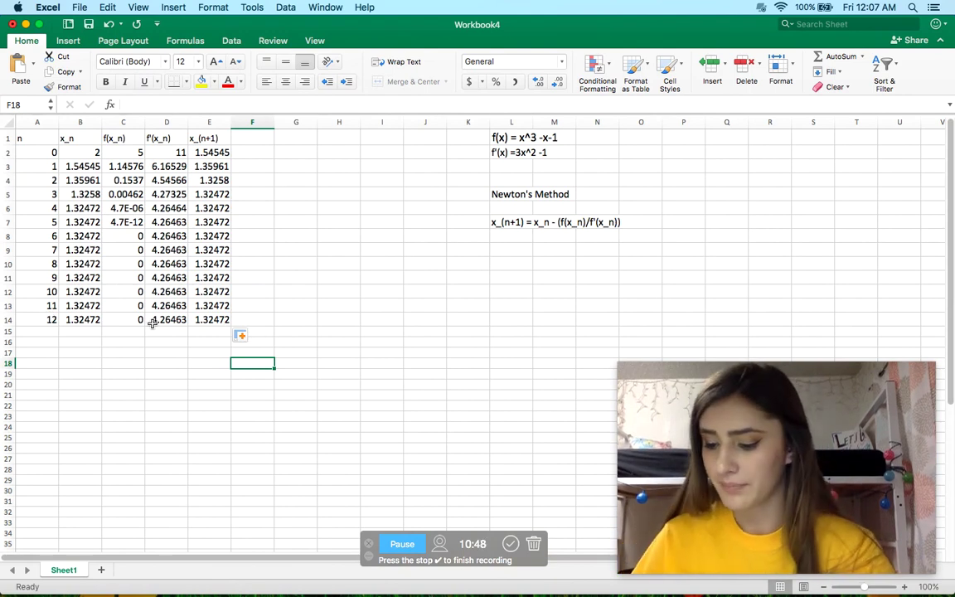
left_click(130, 239)
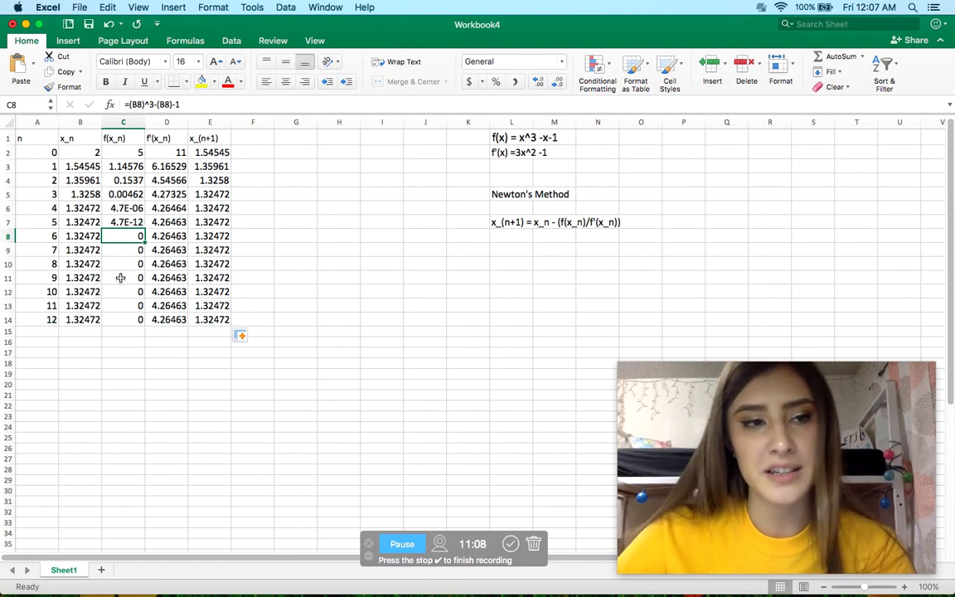
Set the print area to the iteration table in A1:E14
left_click(27, 139)
left_click_drag(29, 139, 196, 319)
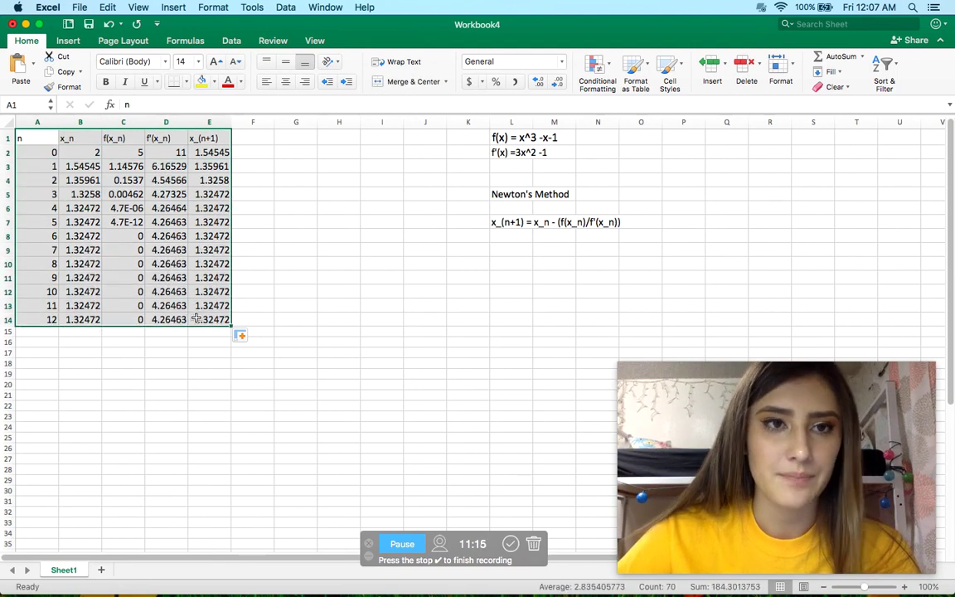
left_click(133, 41)
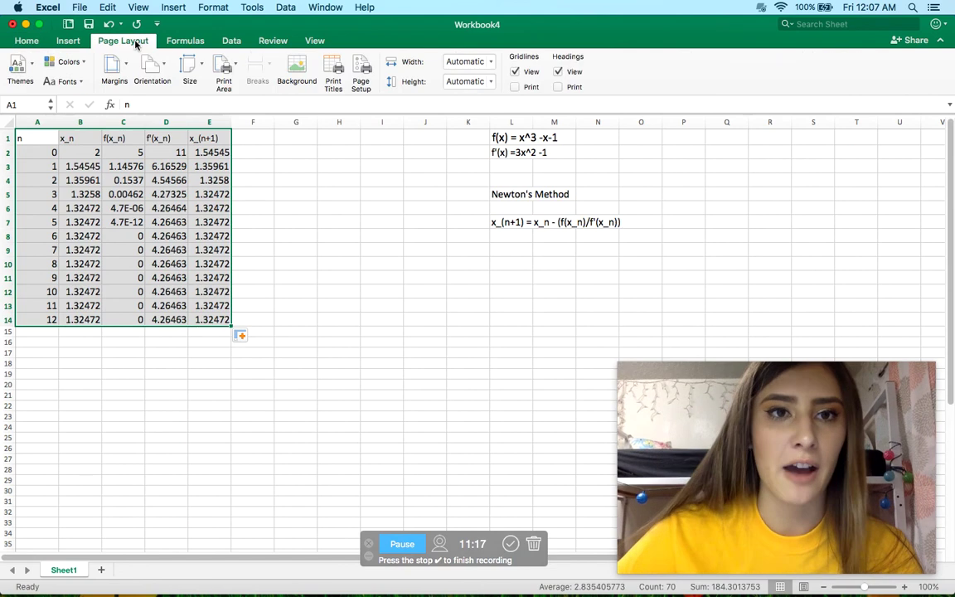
left_click(226, 75)
left_click(245, 86)
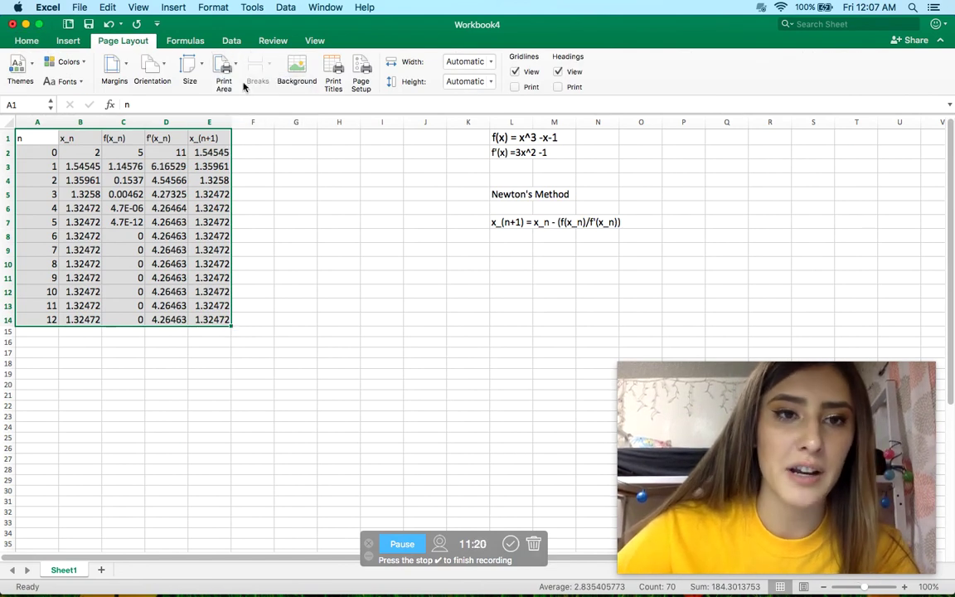
left_click(326, 234)
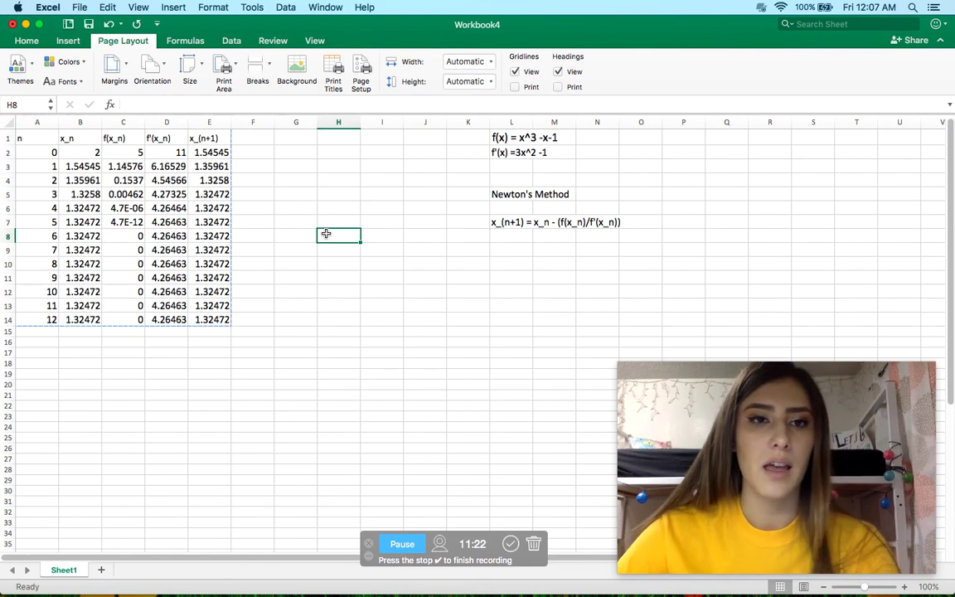
Save the workbook as "Newton's Method in Microsoft Excel" in Documents in Excel Workbook (.xlsx) format, replacing the existing file
left_click(80, 8)
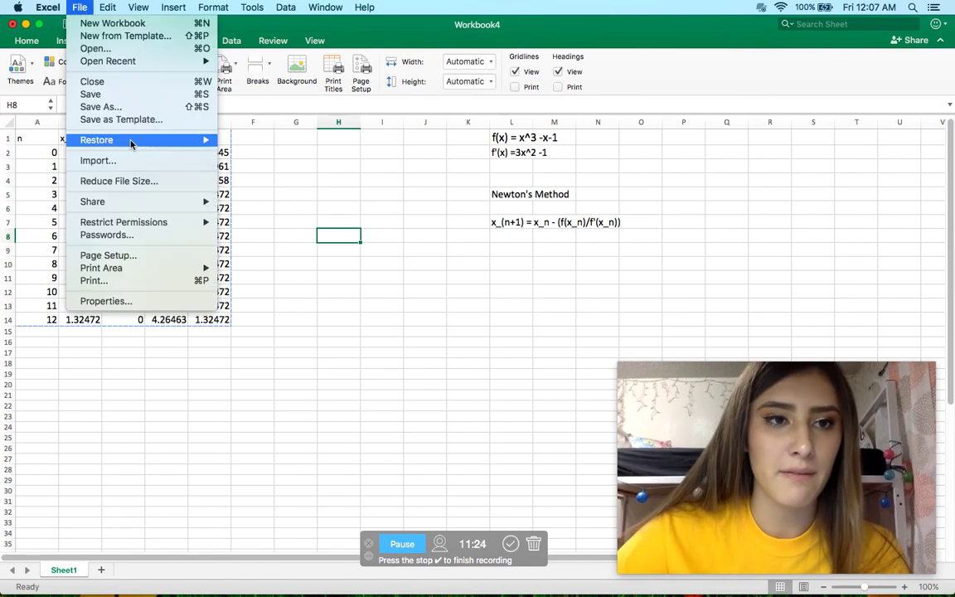
left_click(123, 106)
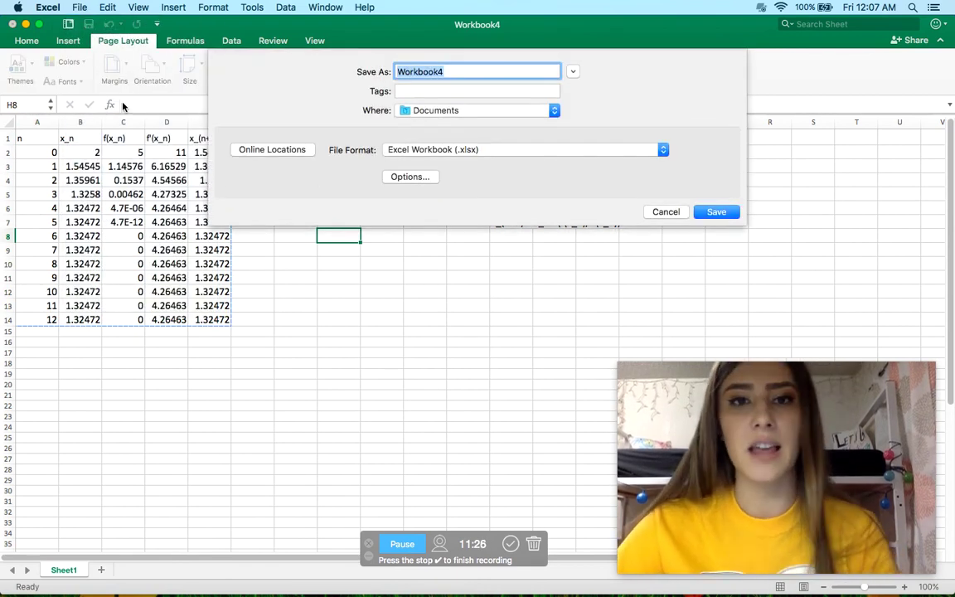
type("N")
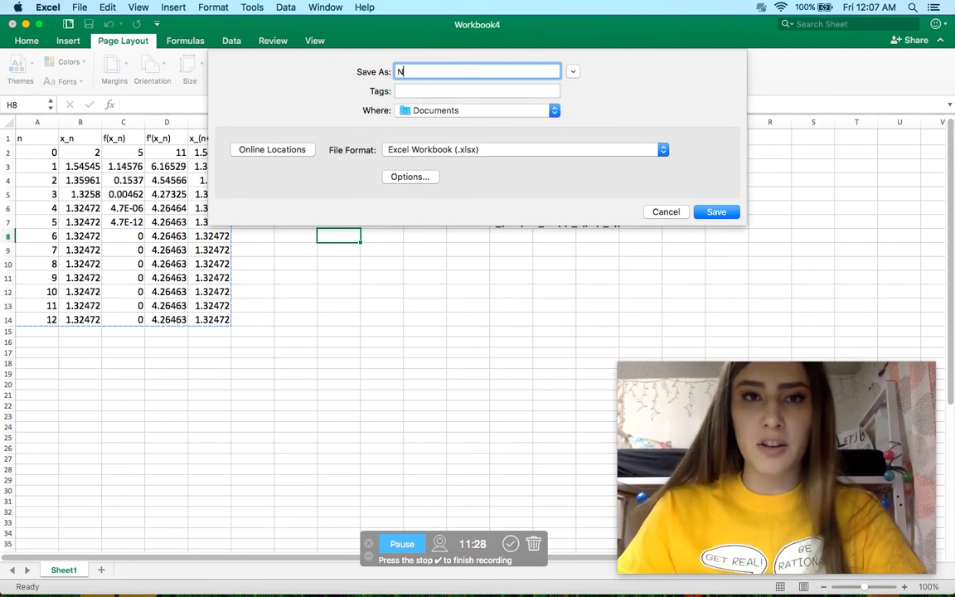
type("ewton's Method")
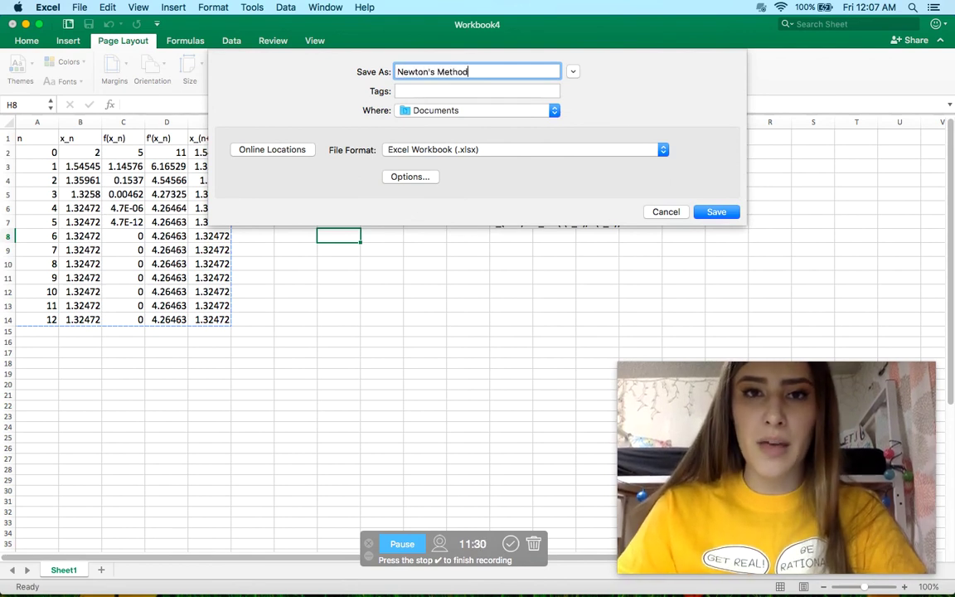
type(" in Micros")
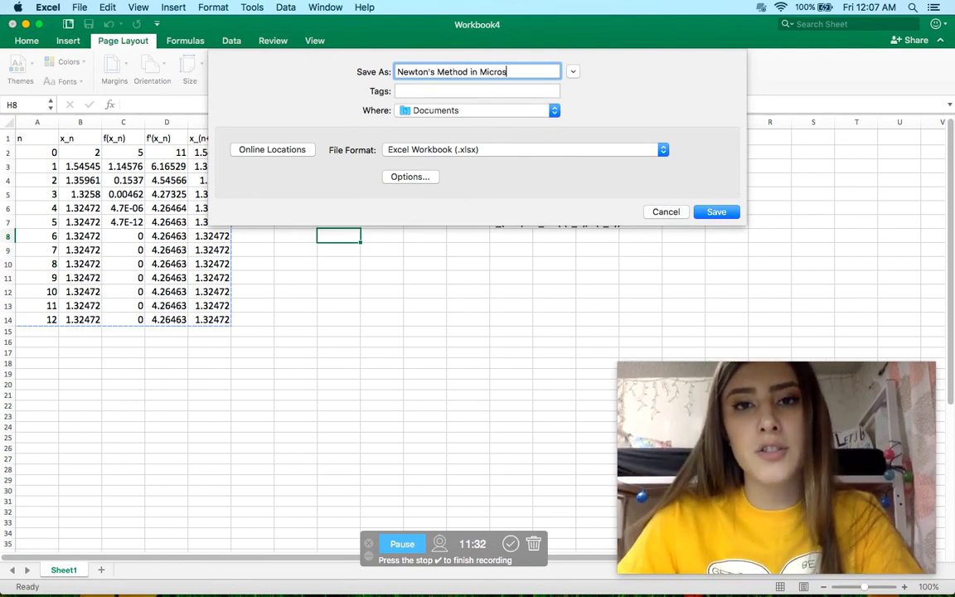
type("oft Excel")
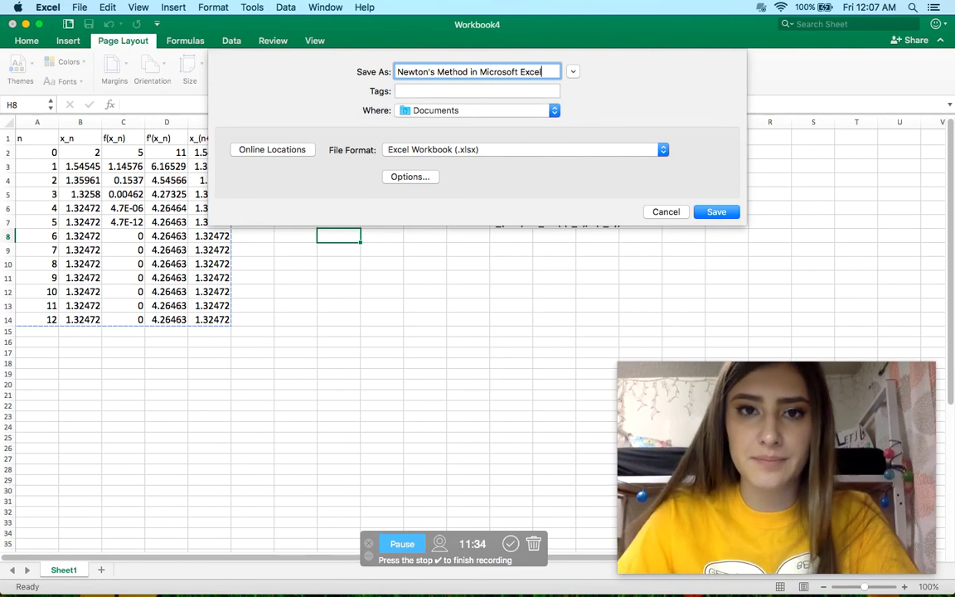
left_click(718, 211)
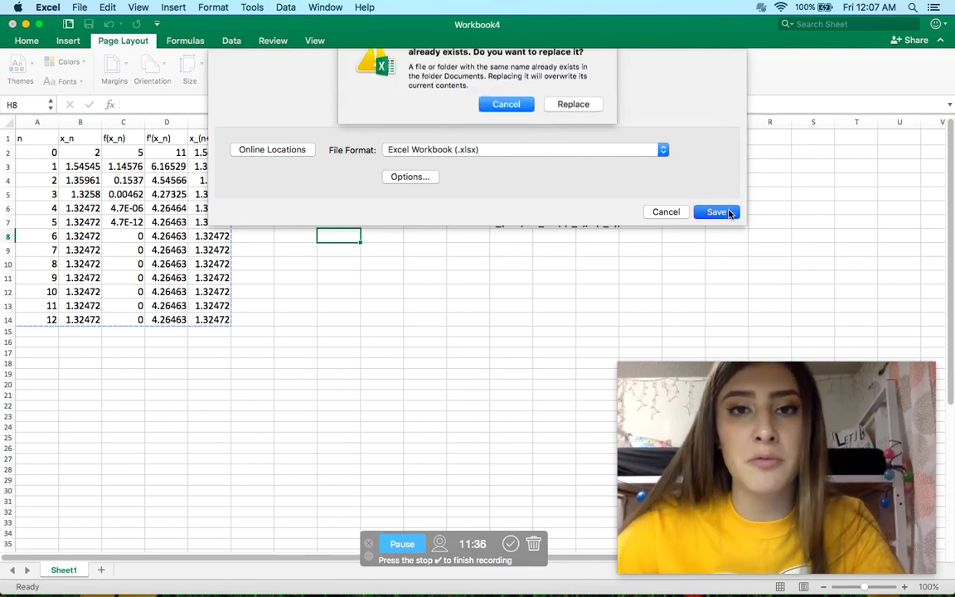
left_click(575, 129)
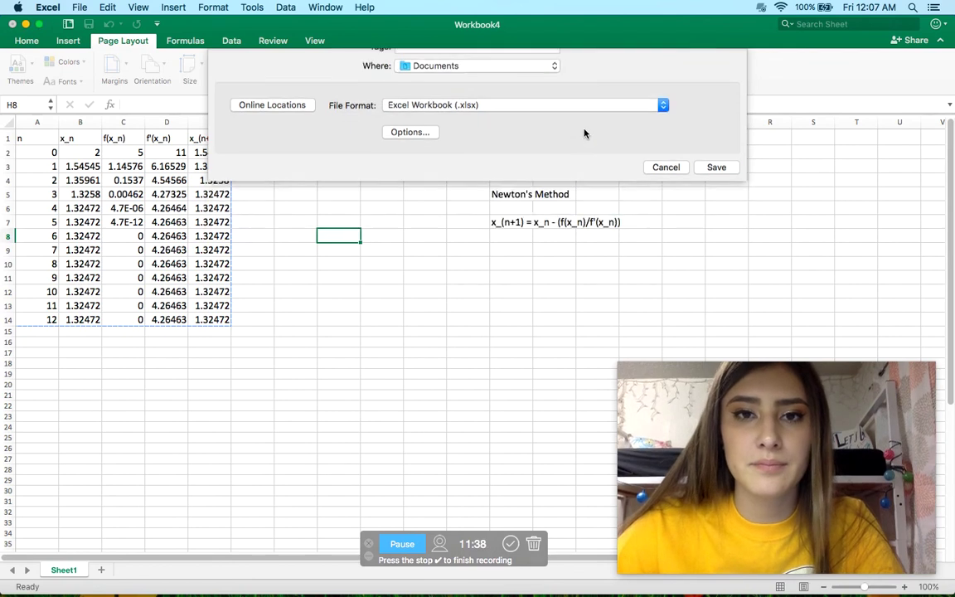
Save a PDF copy of the whole workbook to Documents under the same name, replacing any existing PDF
left_click(84, 6)
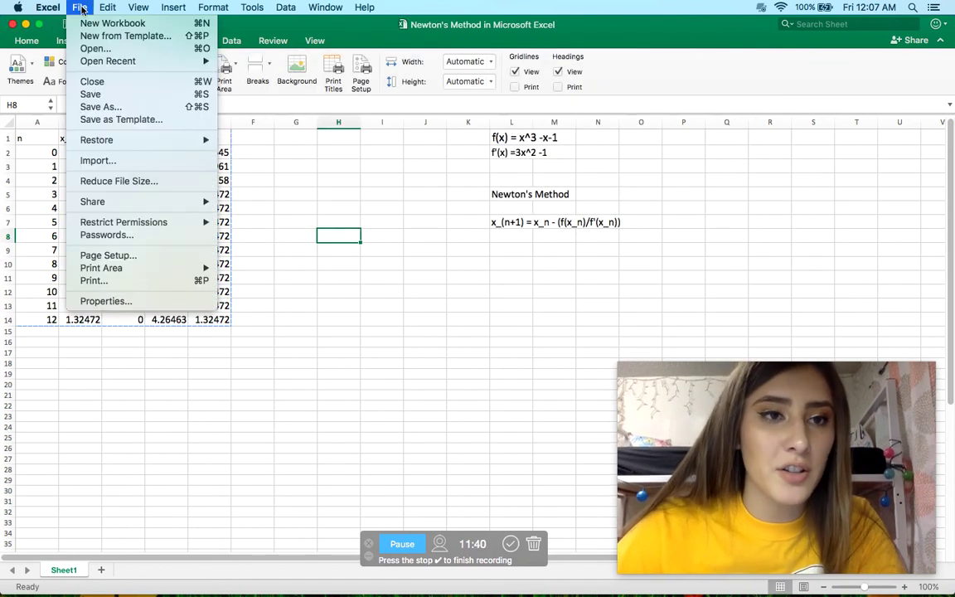
left_click(100, 107)
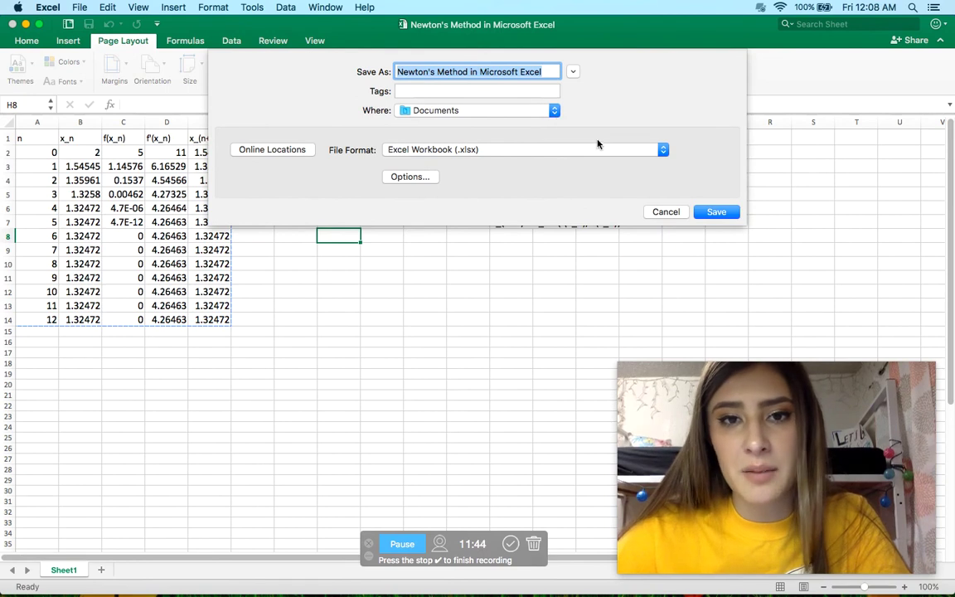
left_click(662, 151)
left_click(474, 242)
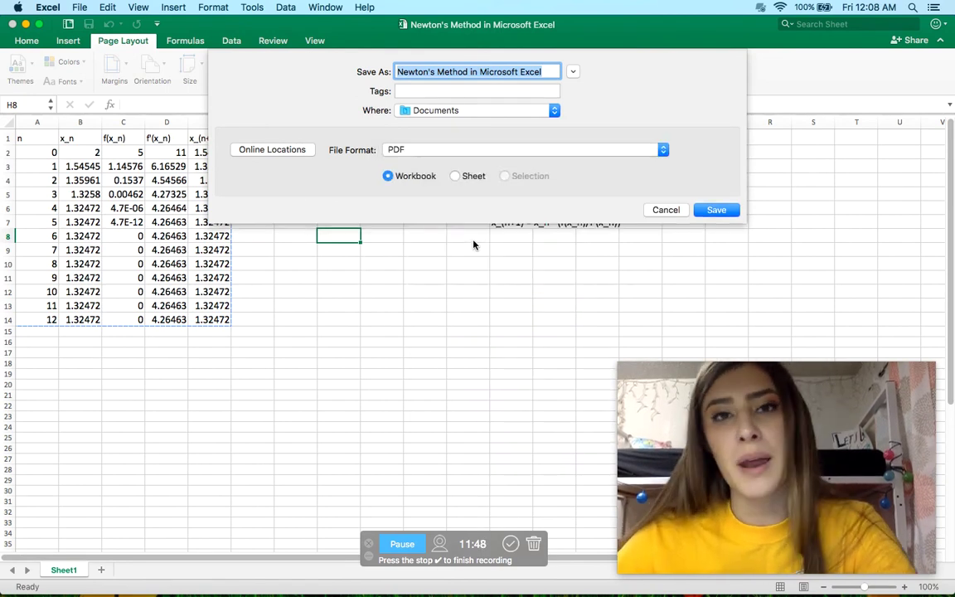
left_click(717, 210)
left_click(571, 128)
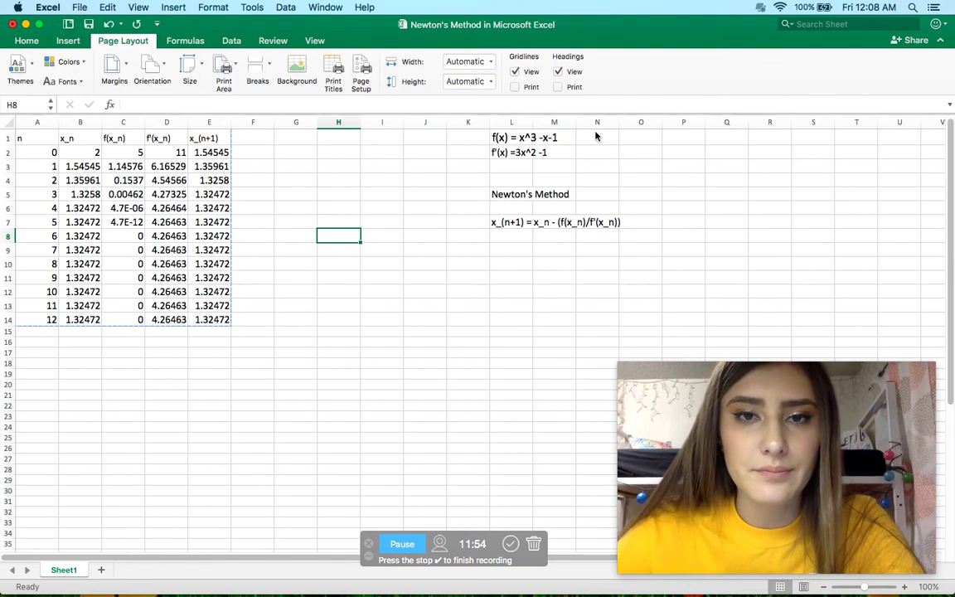